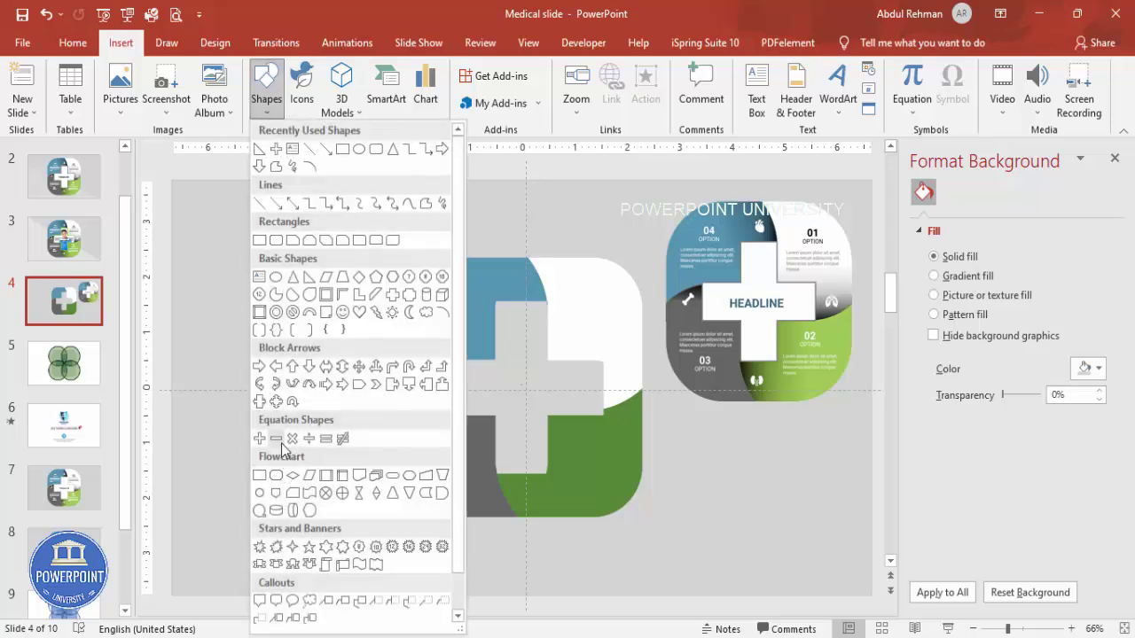
Step: Draw a plus shape over the square's centre and size it 4.25" by 4.25"
{"action": "left_click", "coordinate": [259, 438]}
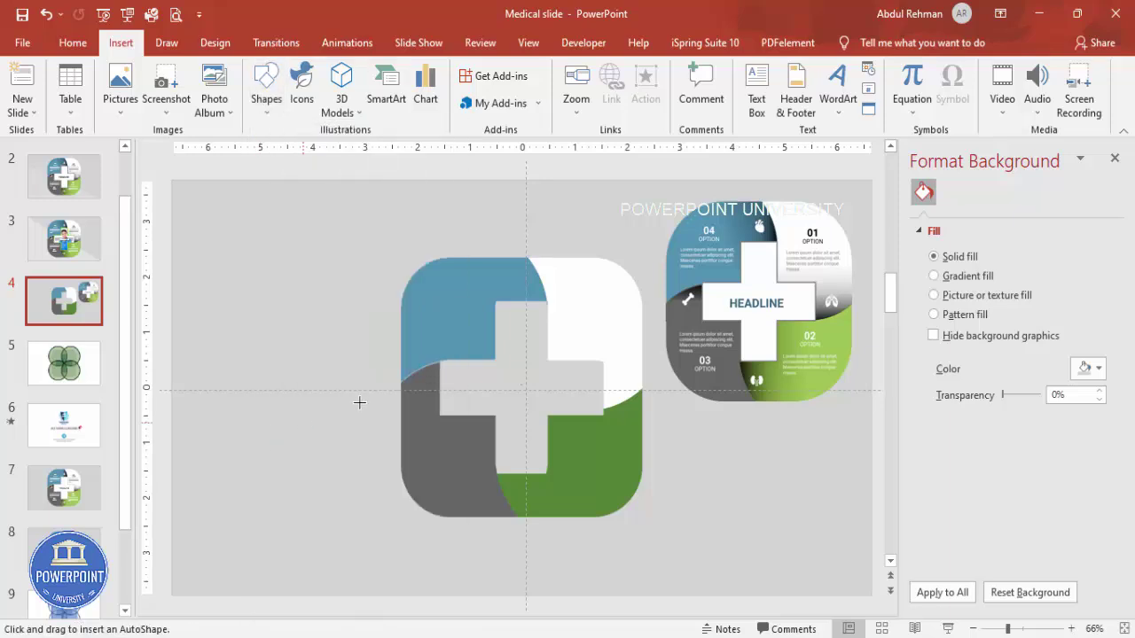
{"action": "left_click_drag", "start_coordinate": [481, 333], "coordinate": [656, 517]}
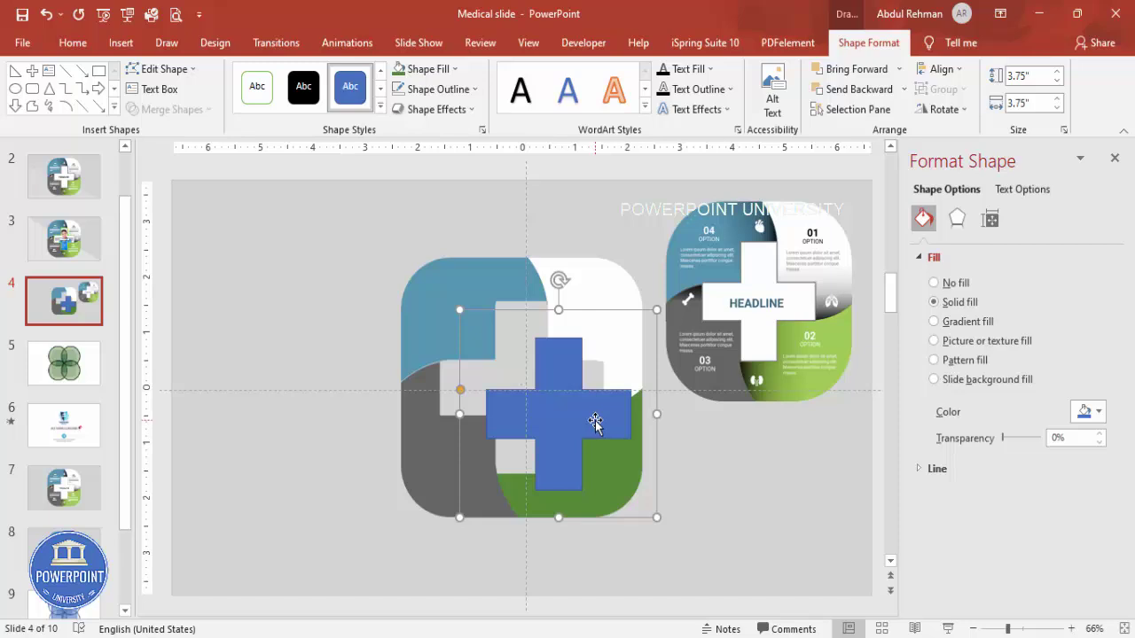
{"action": "left_click", "coordinate": [1032, 76]}
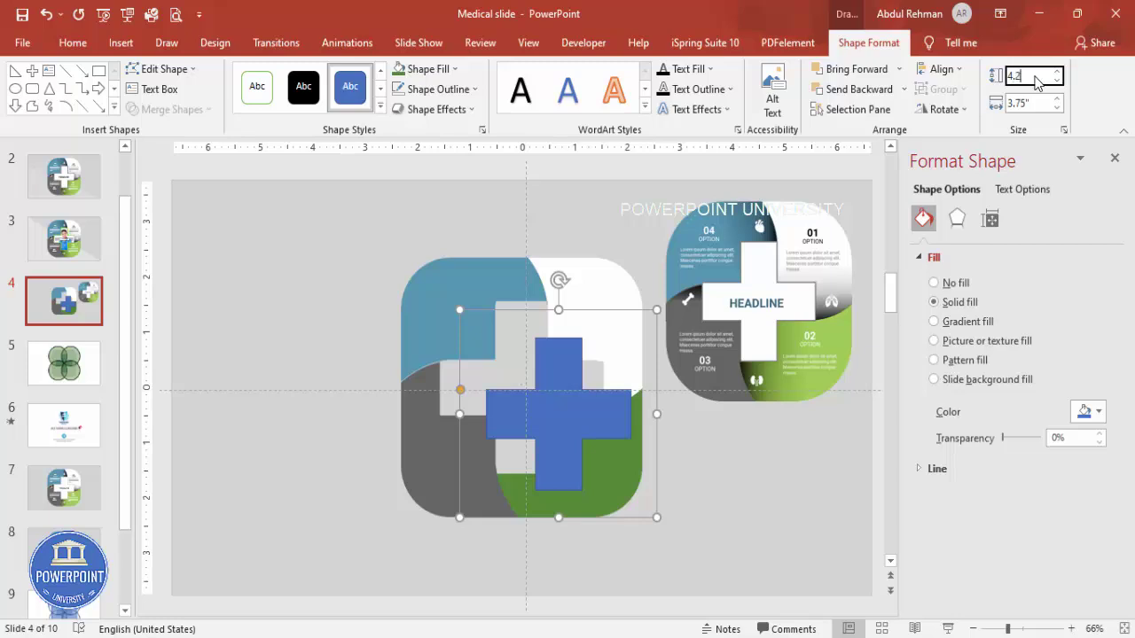
{"action": "left_click", "coordinate": [1036, 103]}
{"action": "type", "text": "4.25"}
{"action": "key", "text": "Return"}
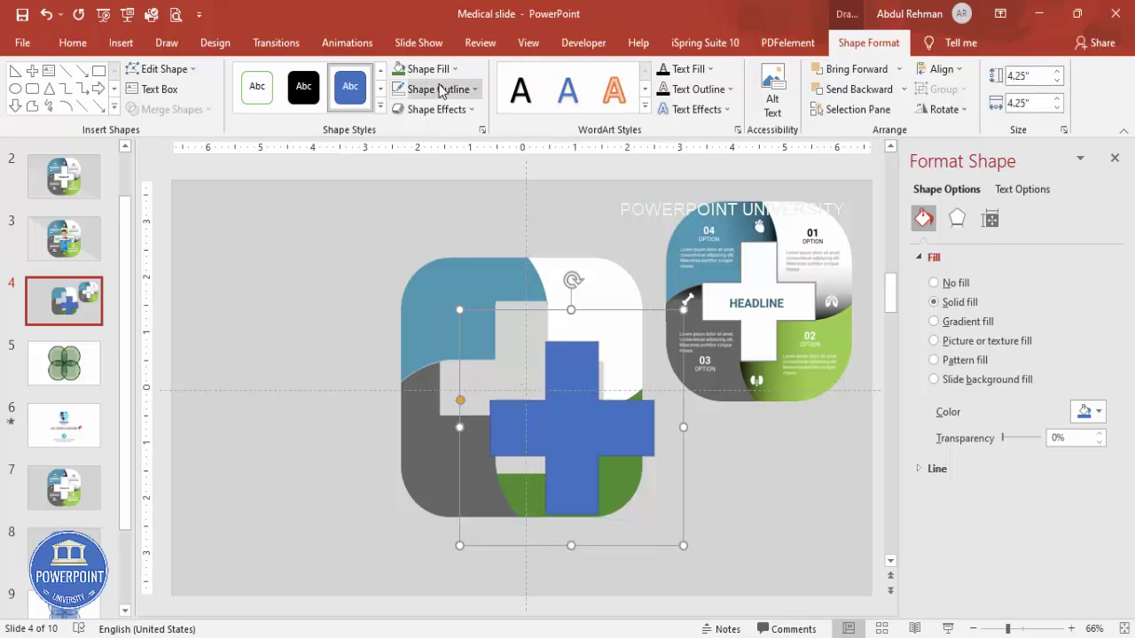
Step: Fill the plus shape with white and remove its outline
{"action": "left_click", "coordinate": [436, 74]}
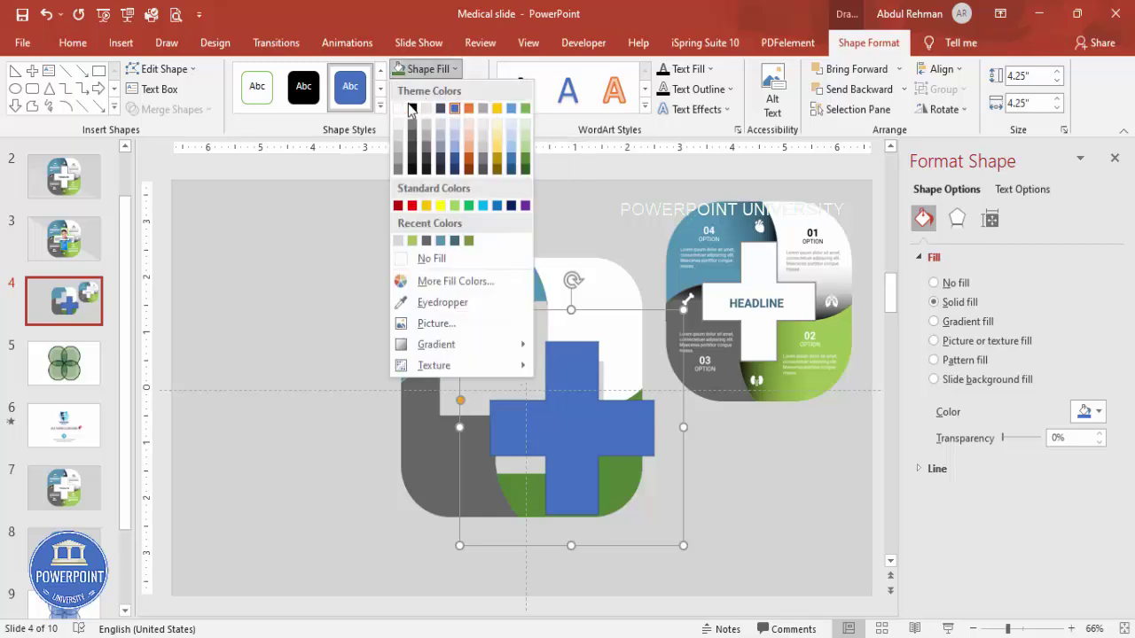
{"action": "left_click", "coordinate": [407, 104]}
{"action": "left_click", "coordinate": [441, 103]}
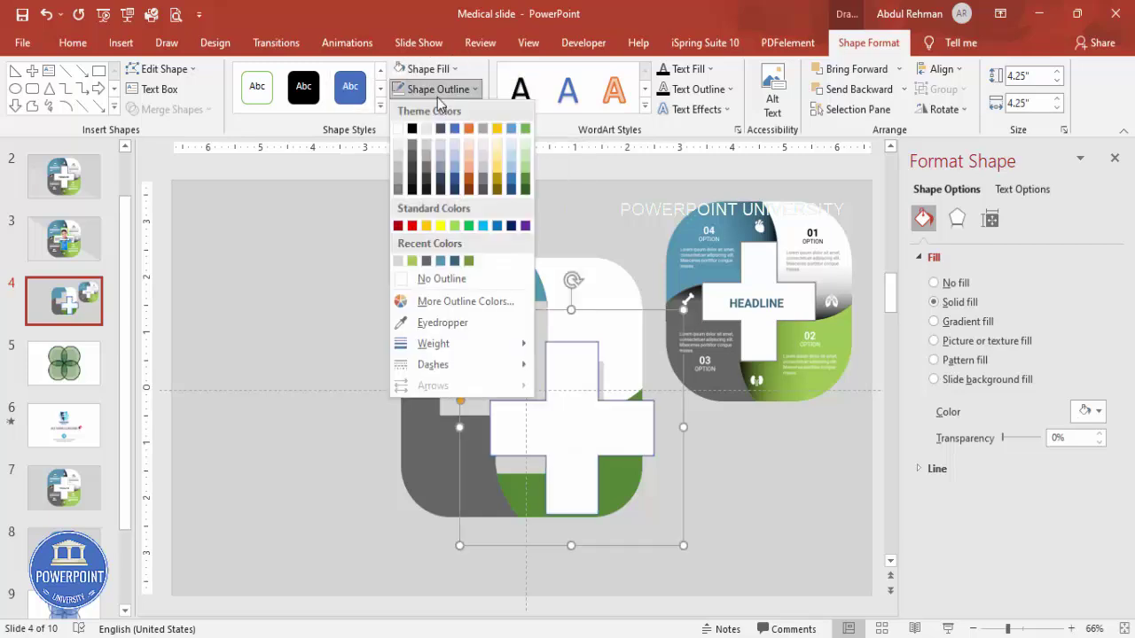
{"action": "left_click", "coordinate": [398, 182]}
Step: Centre the plus horizontally and vertically on the slide
{"action": "left_click", "coordinate": [941, 70]}
{"action": "left_click", "coordinate": [957, 112]}
{"action": "left_click", "coordinate": [941, 69]}
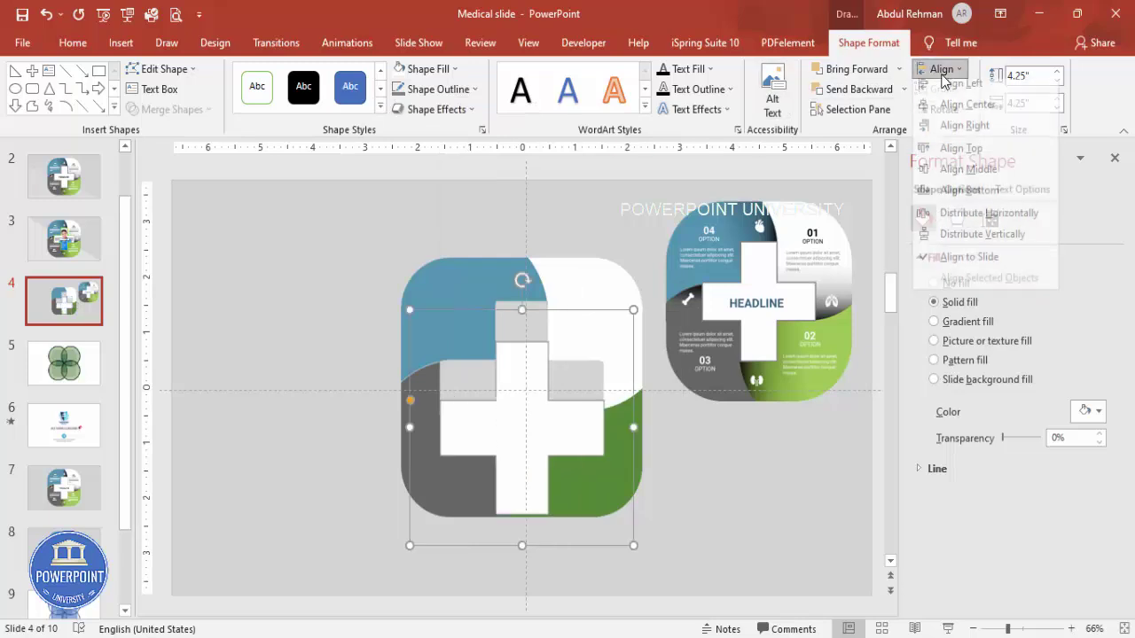
{"action": "left_click", "coordinate": [986, 175]}
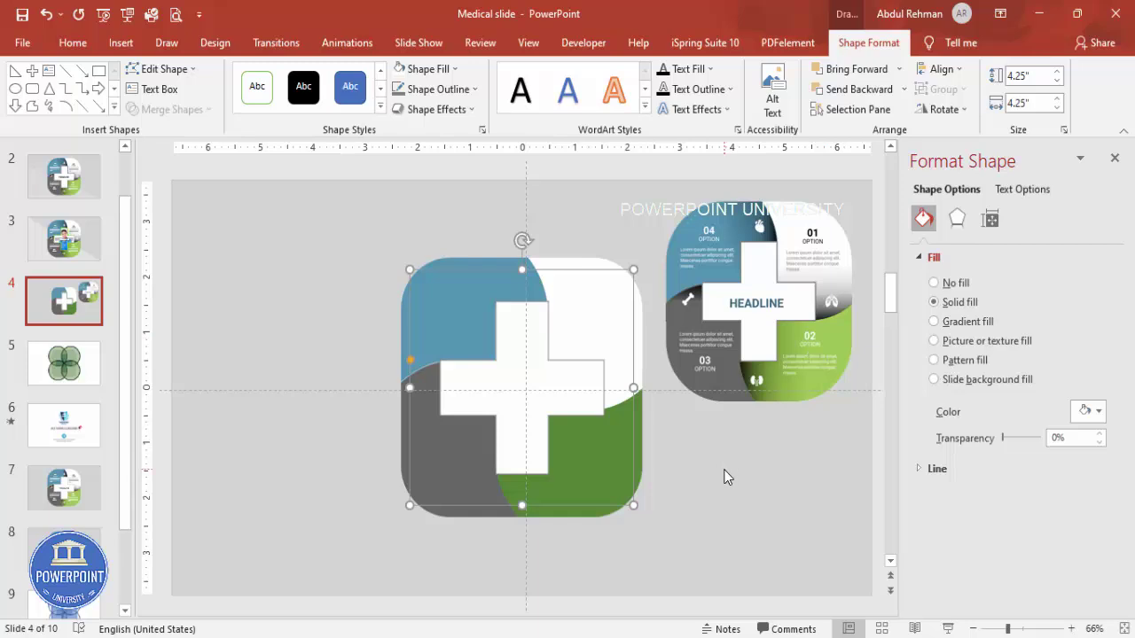
{"action": "left_click", "coordinate": [724, 477]}
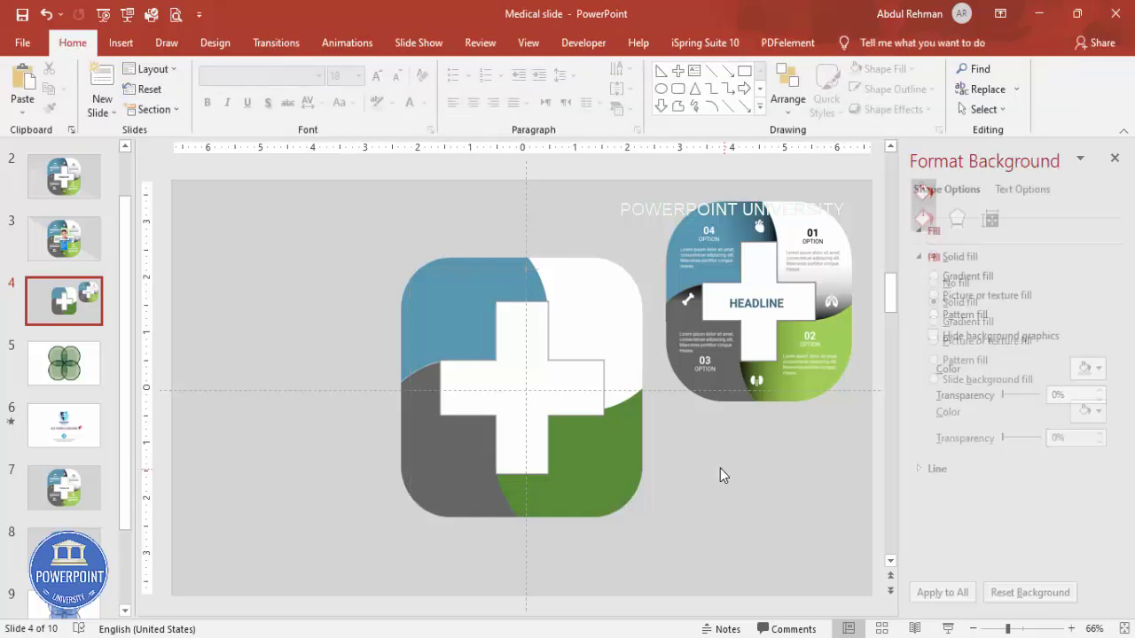
Step: Copy the blue quadrant to the upper left and draw a rectangle covering most of it
{"action": "left_click", "coordinate": [493, 291]}
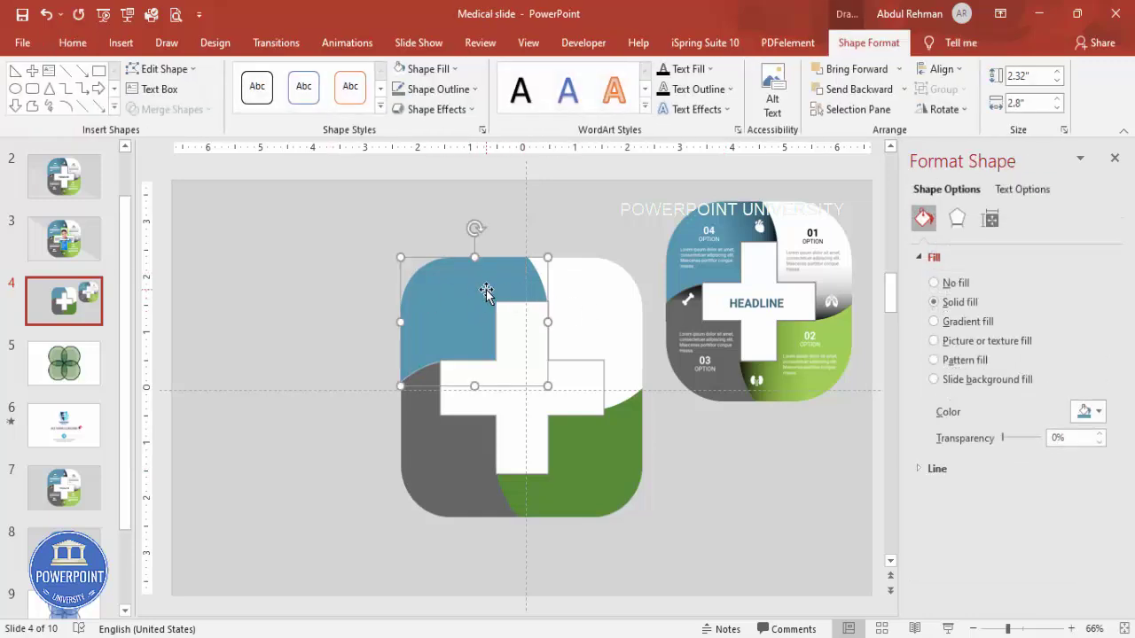
{"action": "left_click_drag", "start_coordinate": [485, 289], "coordinate": [312, 243]}
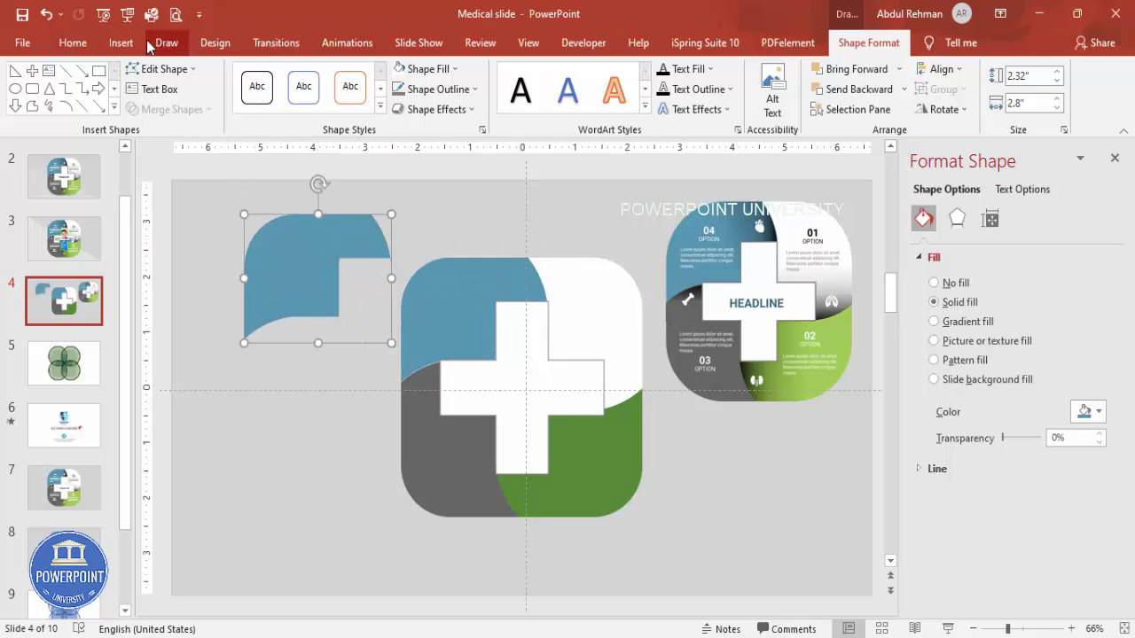
{"action": "left_click", "coordinate": [121, 42]}
{"action": "left_click", "coordinate": [266, 88]}
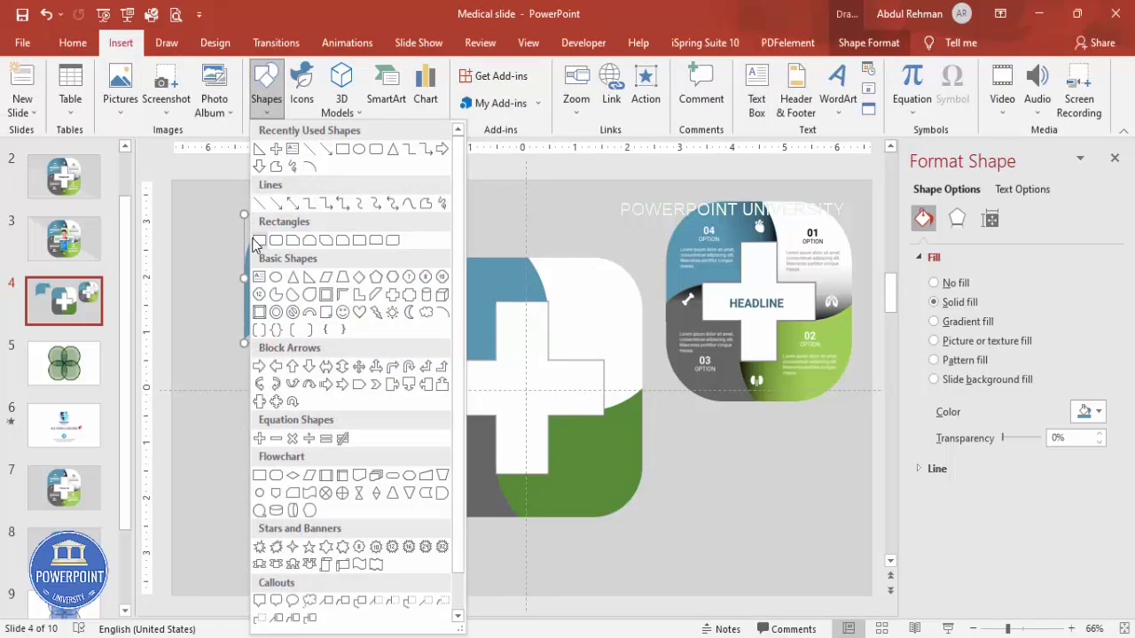
{"action": "left_click", "coordinate": [259, 241]}
{"action": "left_click_drag", "start_coordinate": [201, 193], "coordinate": [341, 387]}
Step: Subtract the rectangle from the blue copy with Merge Shapes
{"action": "left_click", "coordinate": [371, 258]}
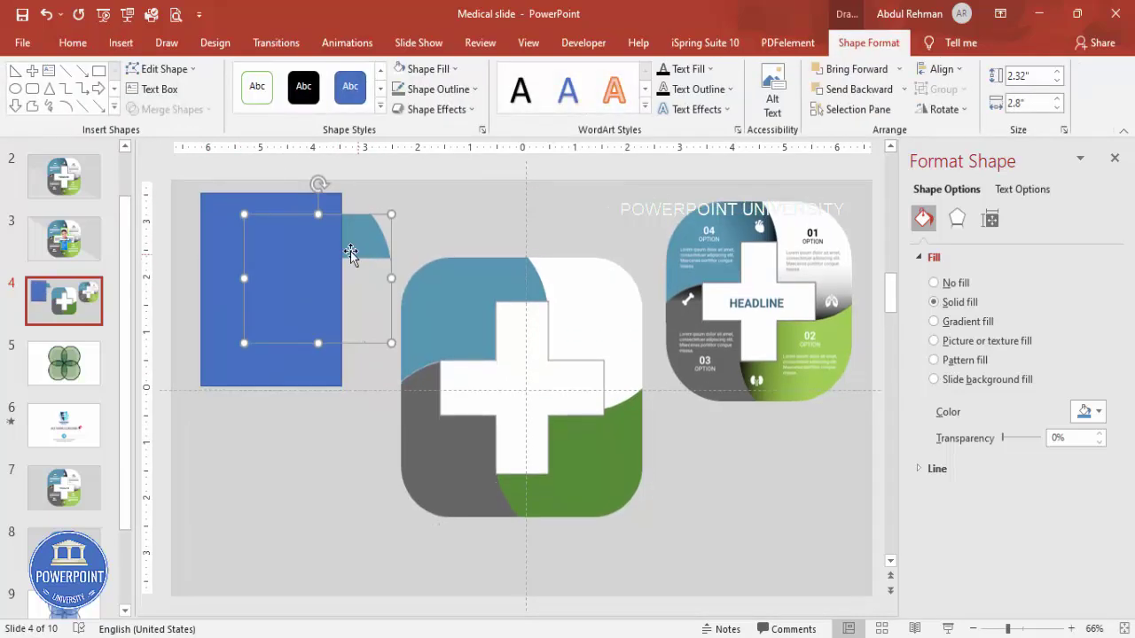
{"action": "left_click", "coordinate": [277, 203], "text": "shift"}
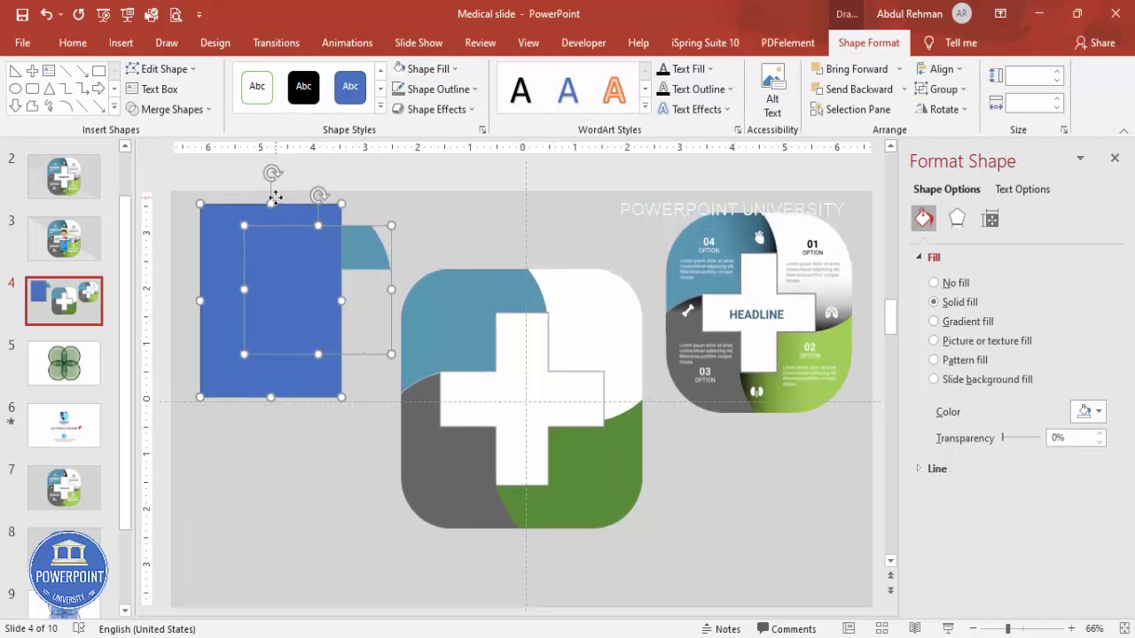
{"action": "left_click", "coordinate": [186, 113]}
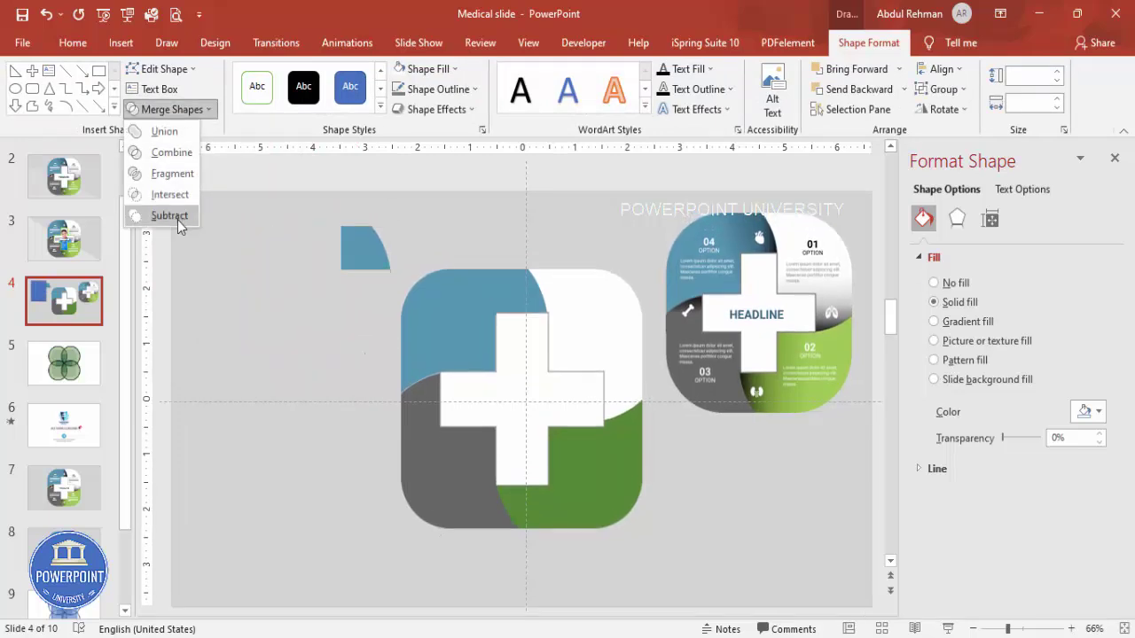
{"action": "left_click", "coordinate": [177, 217]}
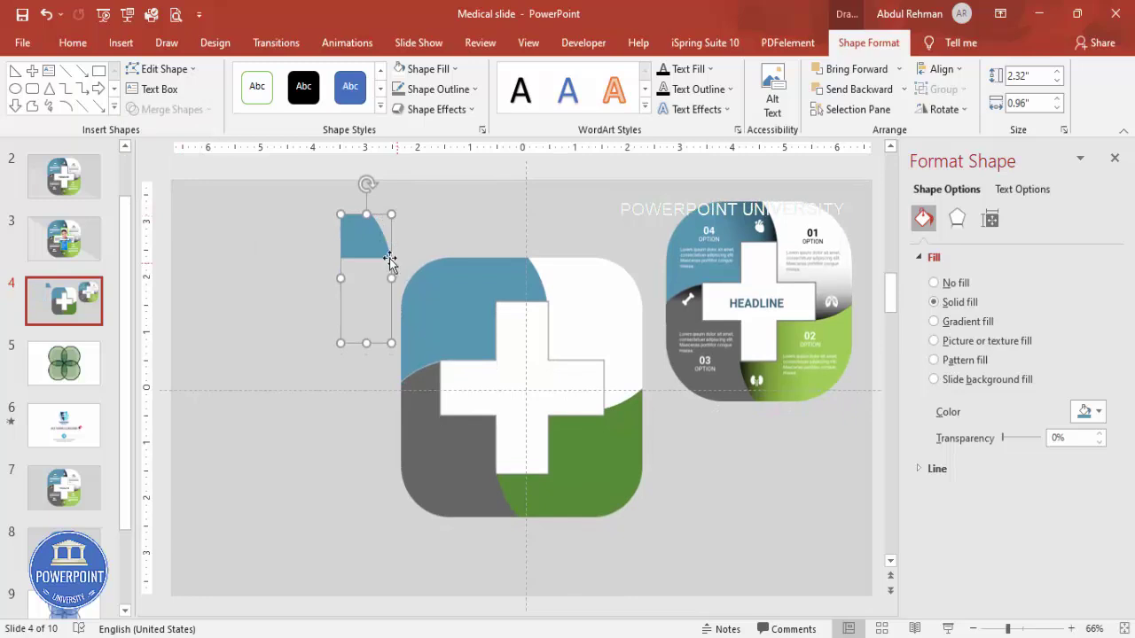
Step: Give the leftover piece a linear gradient from the quadrant's sampled blue to black
{"action": "left_click", "coordinate": [985, 322]}
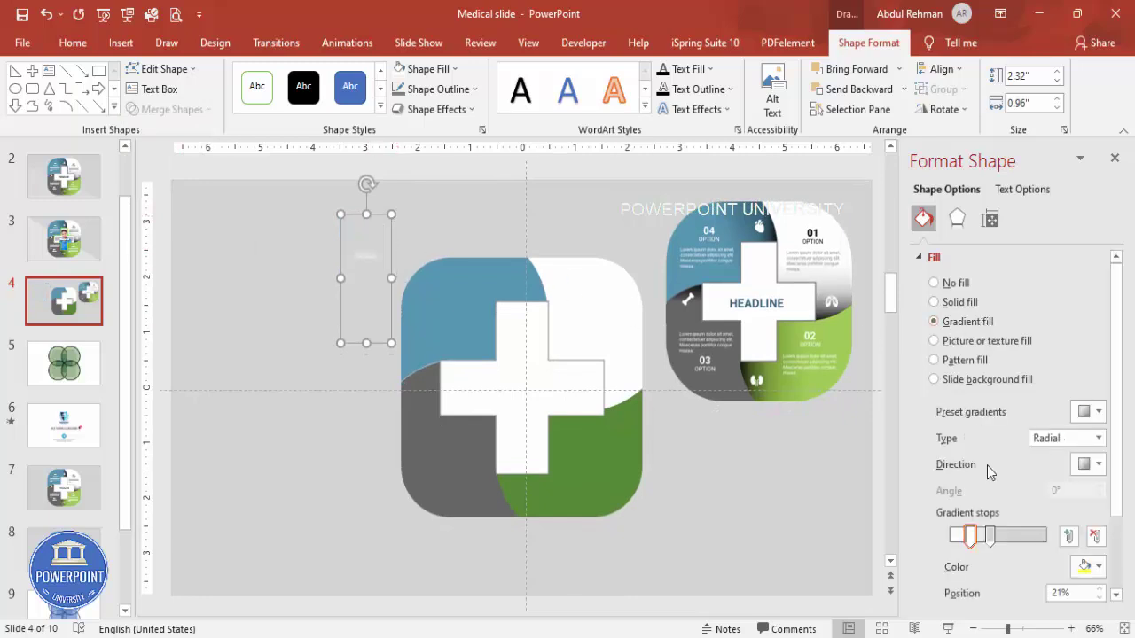
{"action": "left_click", "coordinate": [1055, 438]}
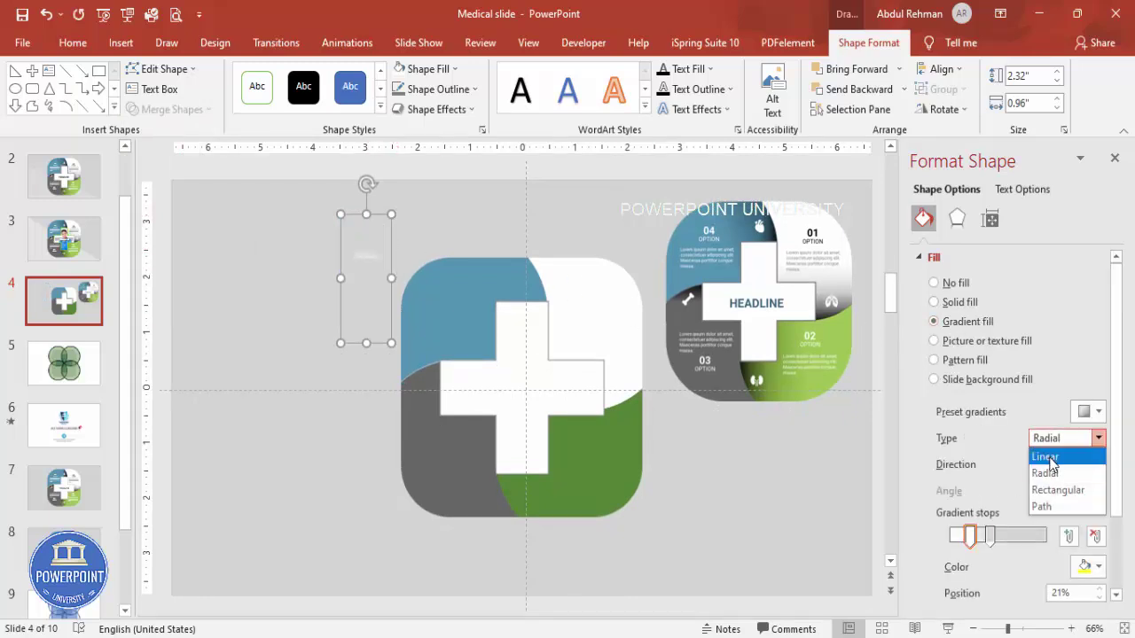
{"action": "left_click", "coordinate": [1046, 458]}
{"action": "left_click", "coordinate": [990, 538]}
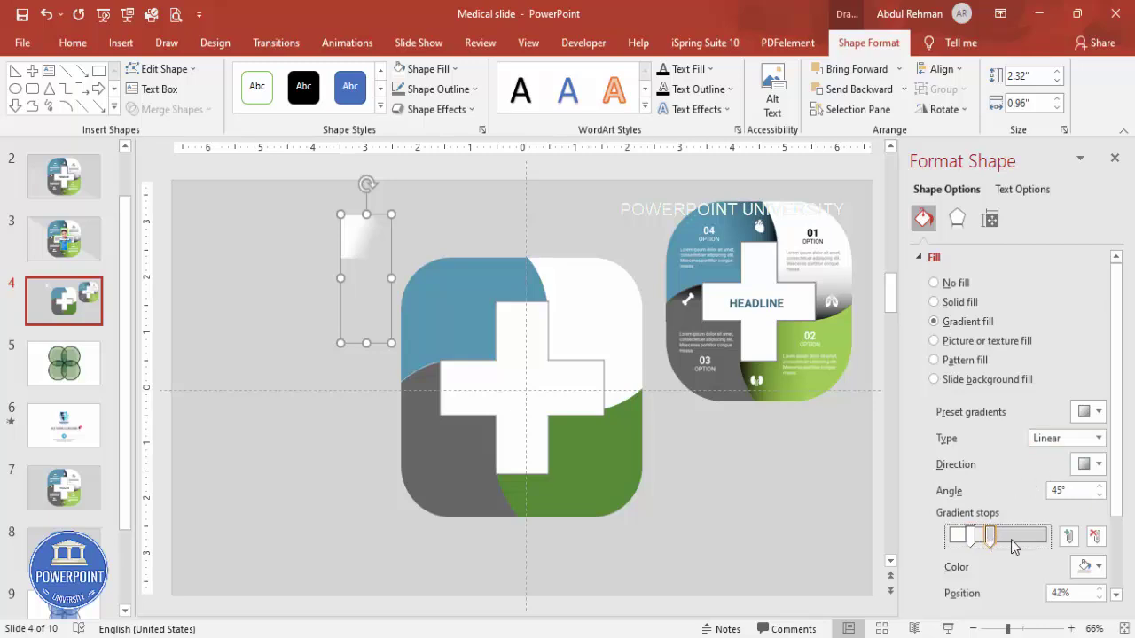
{"action": "left_click", "coordinate": [1090, 566]}
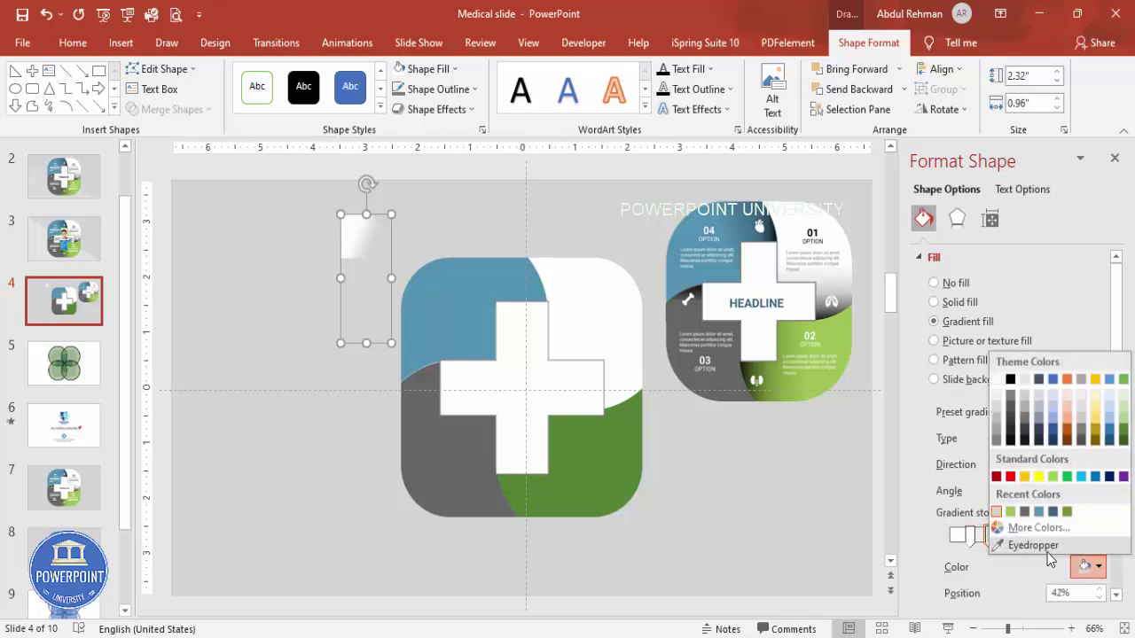
{"action": "left_click", "coordinate": [1011, 380]}
{"action": "left_click", "coordinate": [969, 537]}
{"action": "left_click", "coordinate": [1091, 565]}
{"action": "left_click", "coordinate": [1028, 543]}
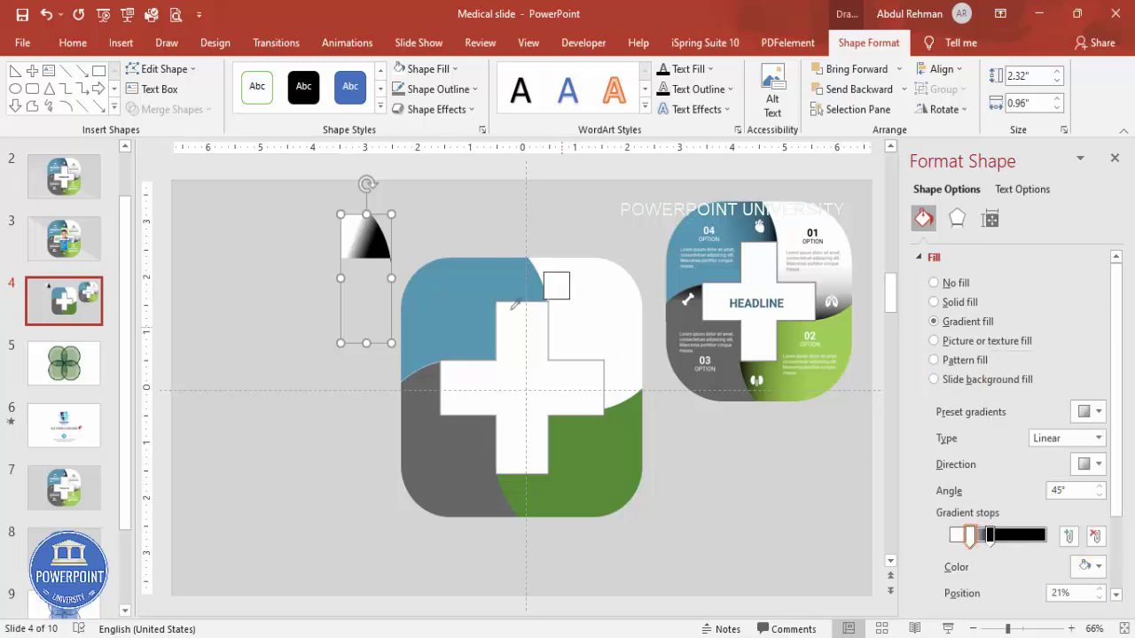
{"action": "left_click", "coordinate": [468, 309]}
Step: Place the gradient piece on the blue quadrant's top-right corner and move the black stop to 68%
{"action": "left_click_drag", "start_coordinate": [387, 249], "coordinate": [520, 387]}
{"action": "mouse_move", "coordinate": [991, 537]}
{"action": "left_mouse_down"}
{"action": "mouse_move", "coordinate": [1019, 535]}
{"action": "mouse_move", "coordinate": [962, 537]}
{"action": "mouse_move", "coordinate": [973, 542]}
{"action": "left_mouse_up"}
{"action": "left_click", "coordinate": [790, 518]}
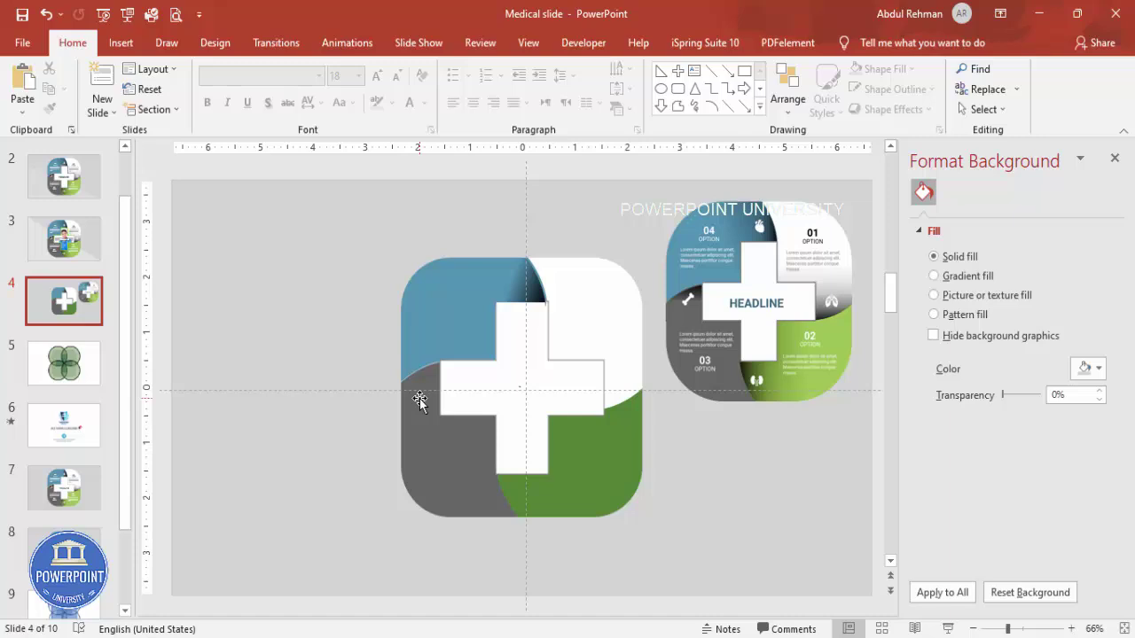
Step: Delete the reference infographic and place a copy of the grey quadrant at lower left
{"action": "left_click", "coordinate": [730, 229]}
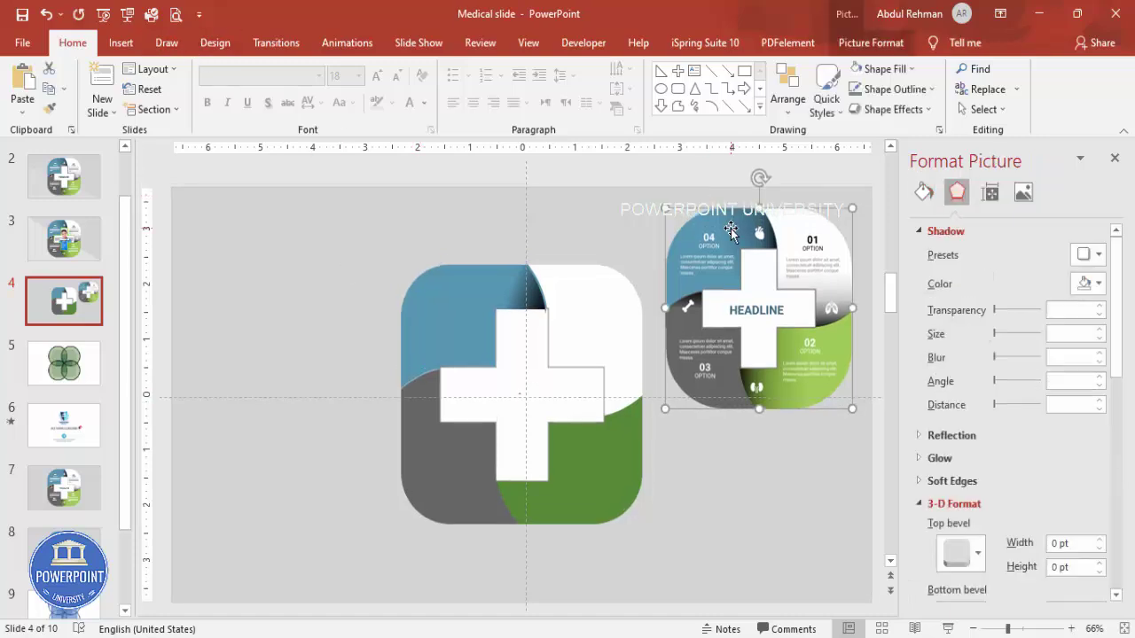
{"action": "key", "text": "Delete"}
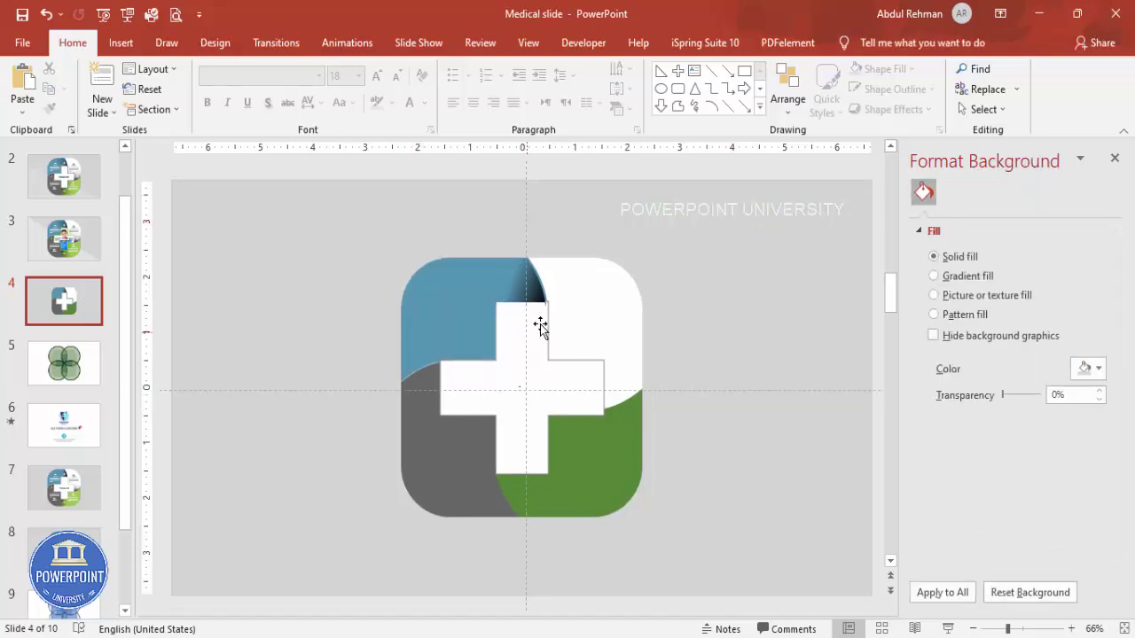
{"action": "left_click_drag", "start_coordinate": [451, 456], "coordinate": [321, 487]}
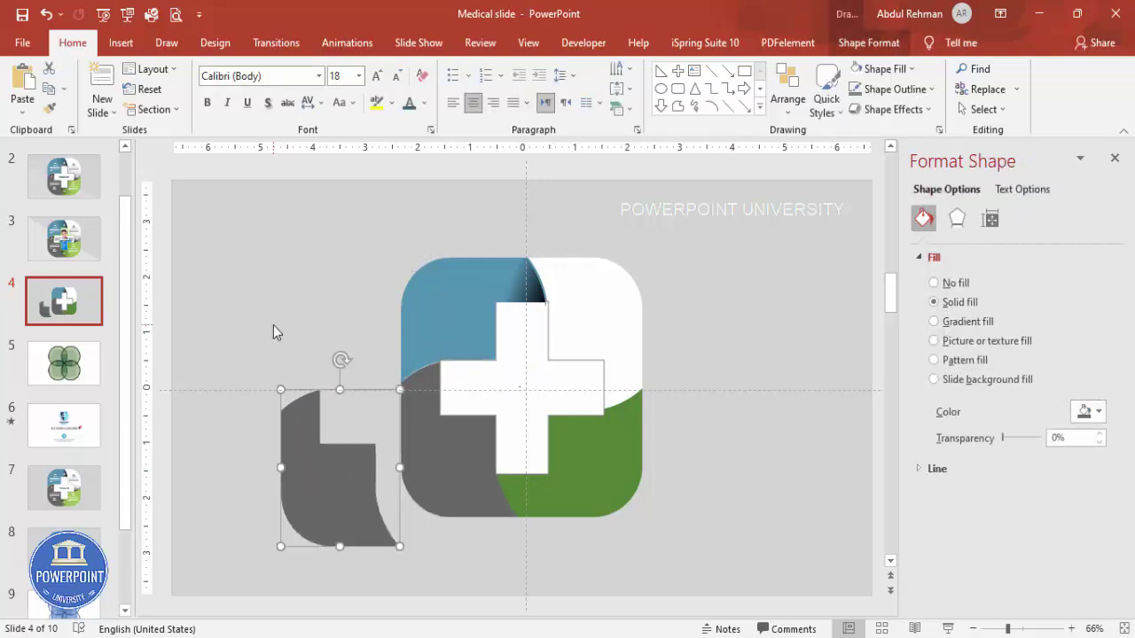
Step: Draw a rectangle over the grey copy and subtract it, leaving a small corner piece
{"action": "left_click", "coordinate": [121, 42]}
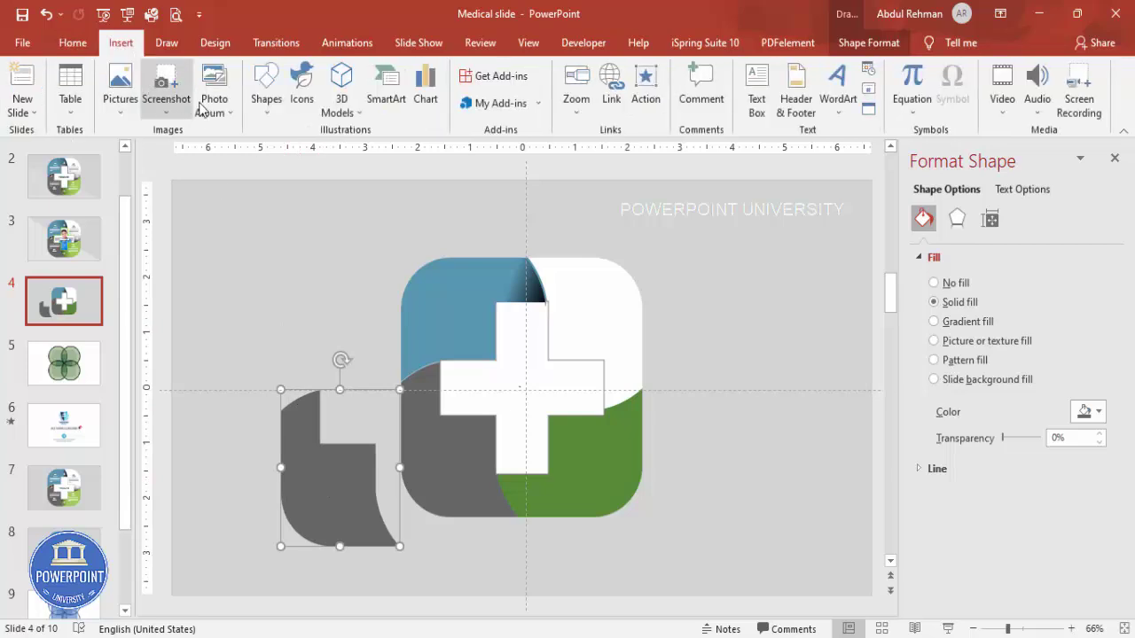
{"action": "left_click", "coordinate": [266, 93]}
{"action": "left_click", "coordinate": [259, 240]}
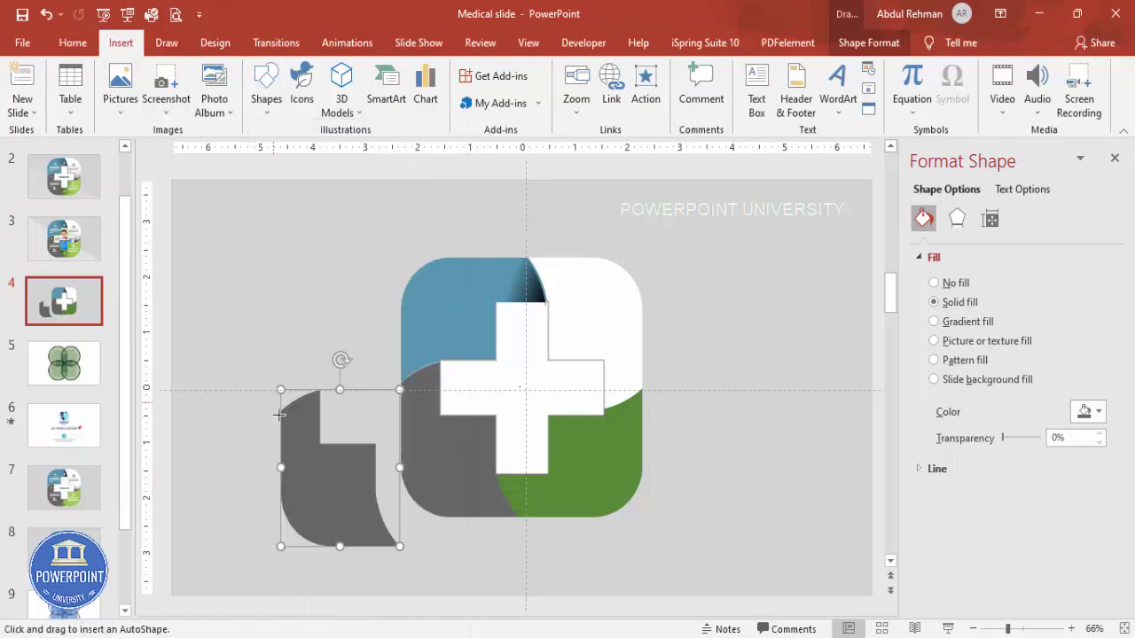
{"action": "mouse_move", "coordinate": [256, 441]}
{"action": "left_mouse_down"}
{"action": "mouse_move", "coordinate": [392, 505]}
{"action": "mouse_move", "coordinate": [430, 588]}
{"action": "left_mouse_up"}
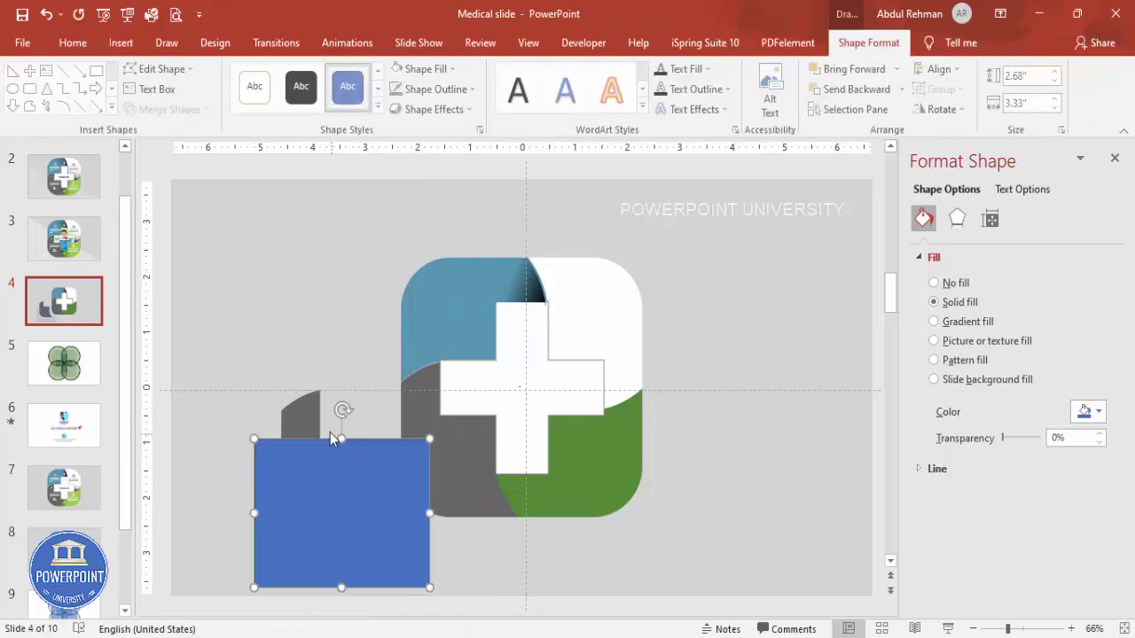
{"action": "left_click", "coordinate": [421, 539], "text": "shift"}
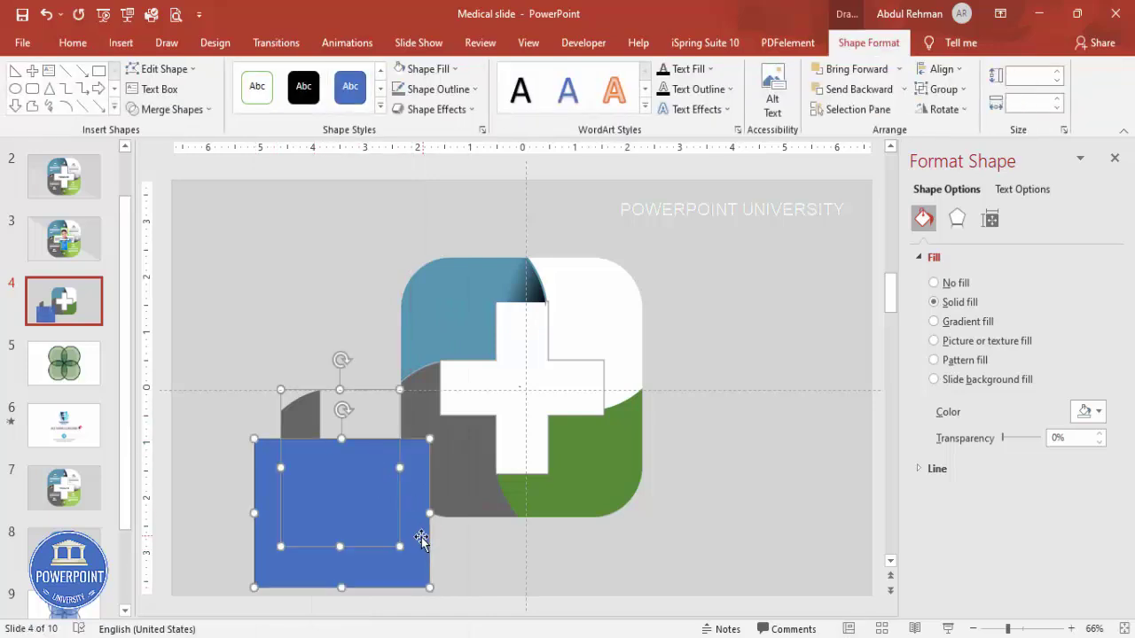
{"action": "left_click", "coordinate": [173, 109]}
{"action": "left_click", "coordinate": [187, 218]}
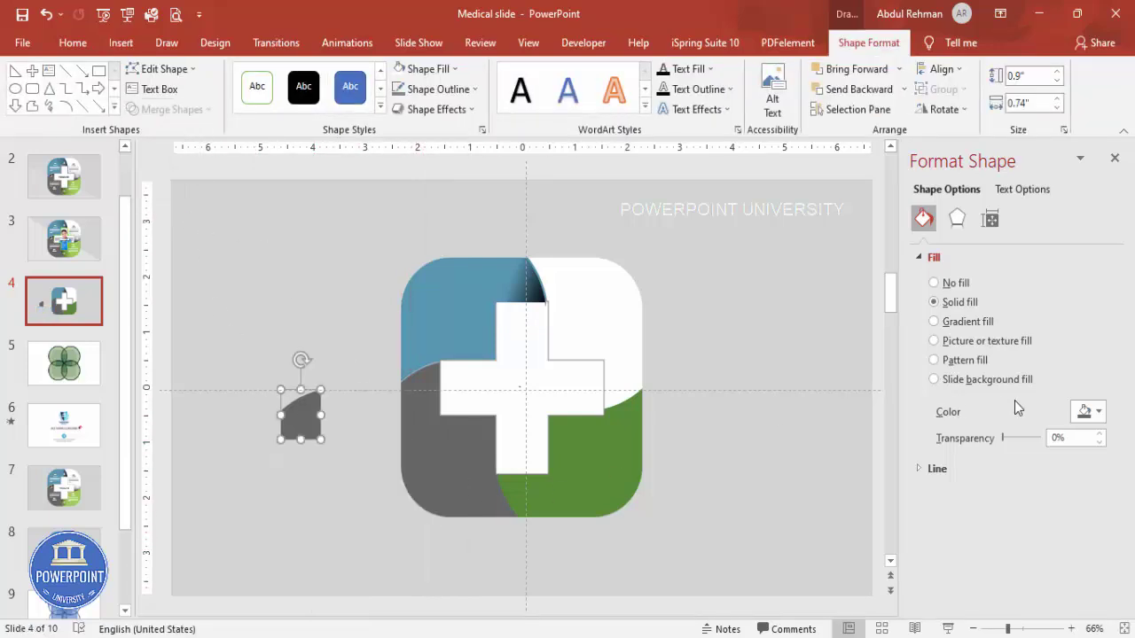
Step: Give the corner piece a gradient fill using the grey quadrant's sampled colour
{"action": "left_click", "coordinate": [976, 328]}
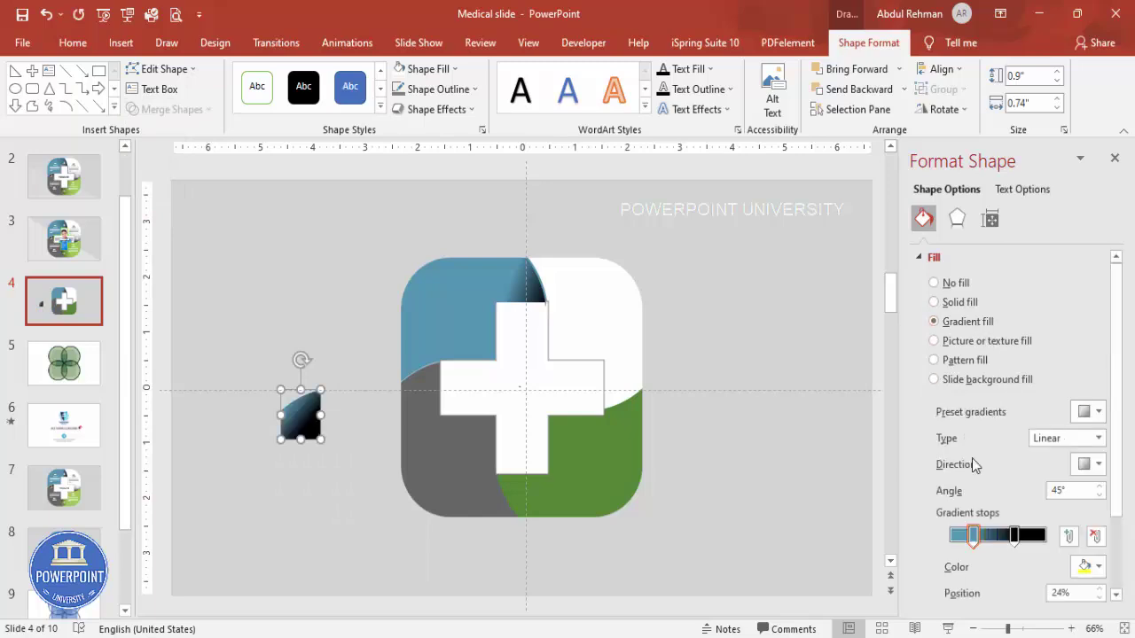
{"action": "left_click", "coordinate": [1088, 567]}
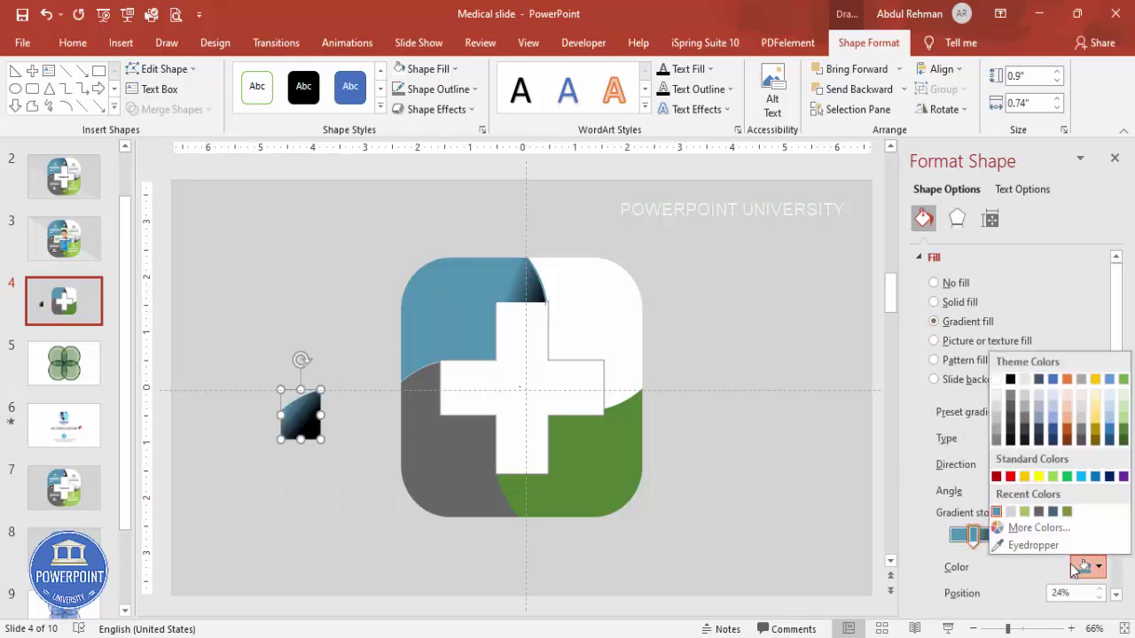
{"action": "left_click", "coordinate": [1019, 543]}
{"action": "left_click", "coordinate": [479, 448]}
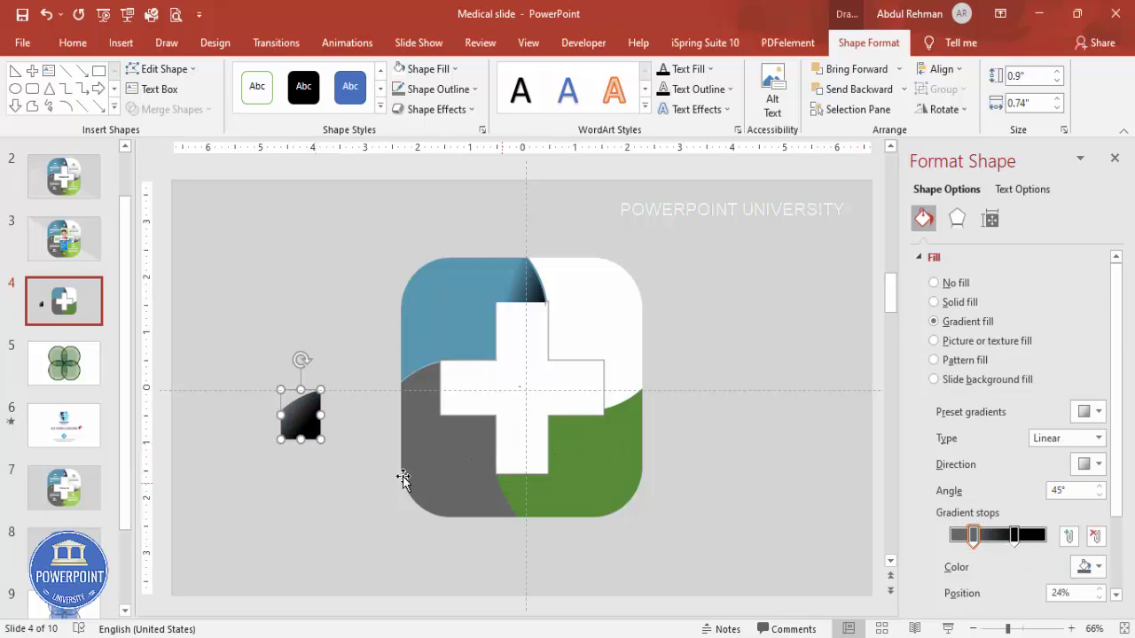
Step: Set the gradient to Linear Up and place the shadow at the grey quadrant's top-left corner
{"action": "left_click_drag", "start_coordinate": [314, 418], "coordinate": [434, 442]}
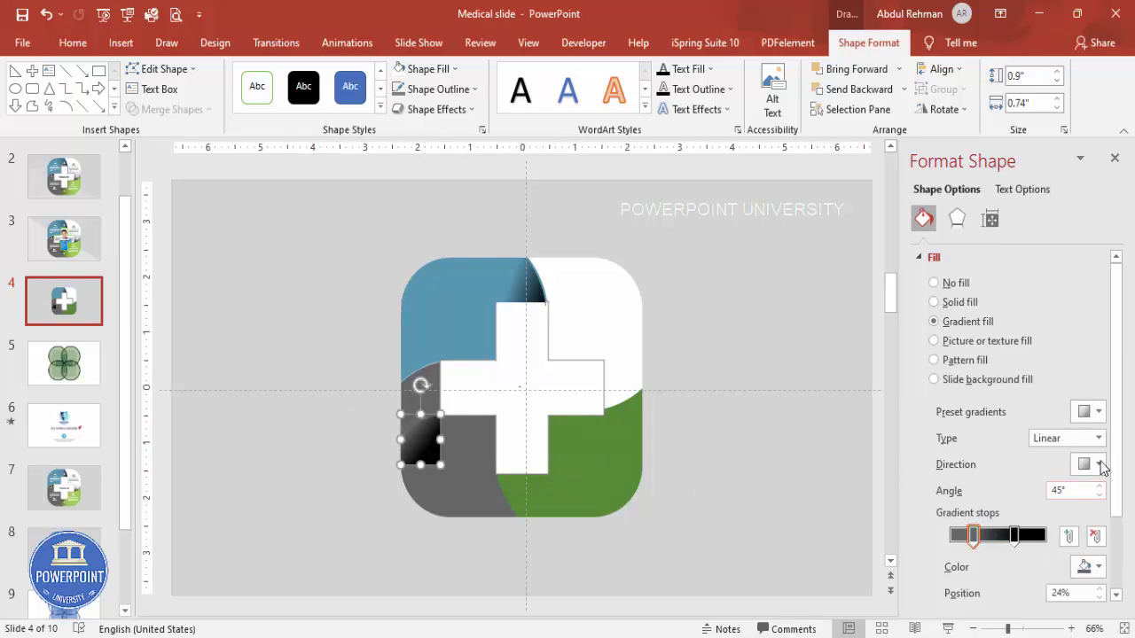
{"action": "left_click", "coordinate": [1100, 464]}
{"action": "left_click", "coordinate": [996, 535]}
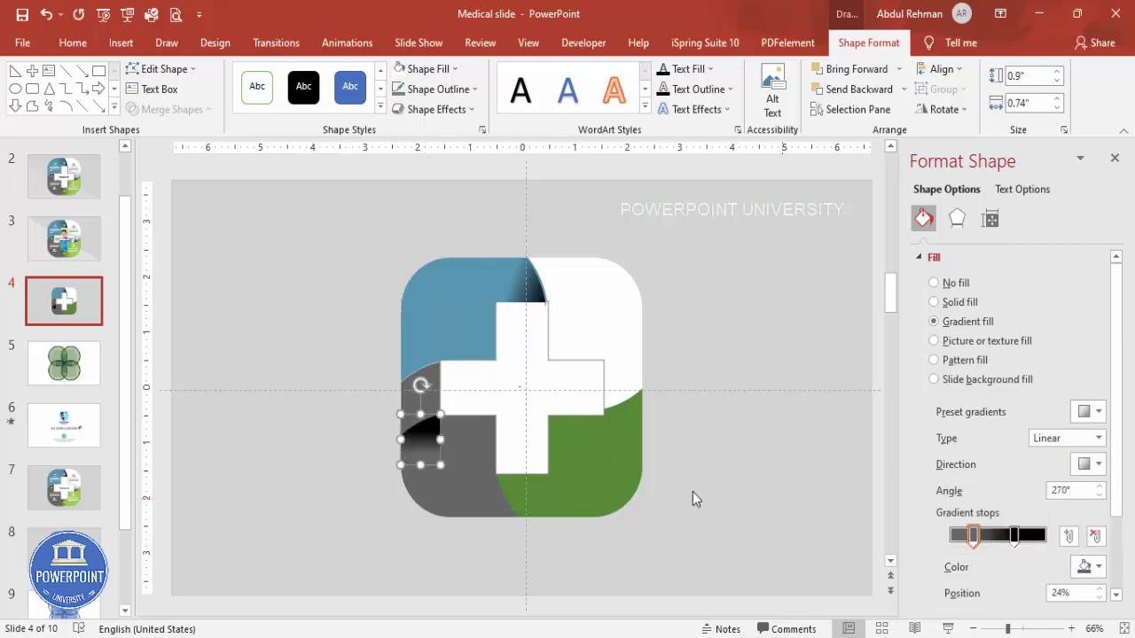
{"action": "left_click_drag", "start_coordinate": [434, 443], "coordinate": [432, 381]}
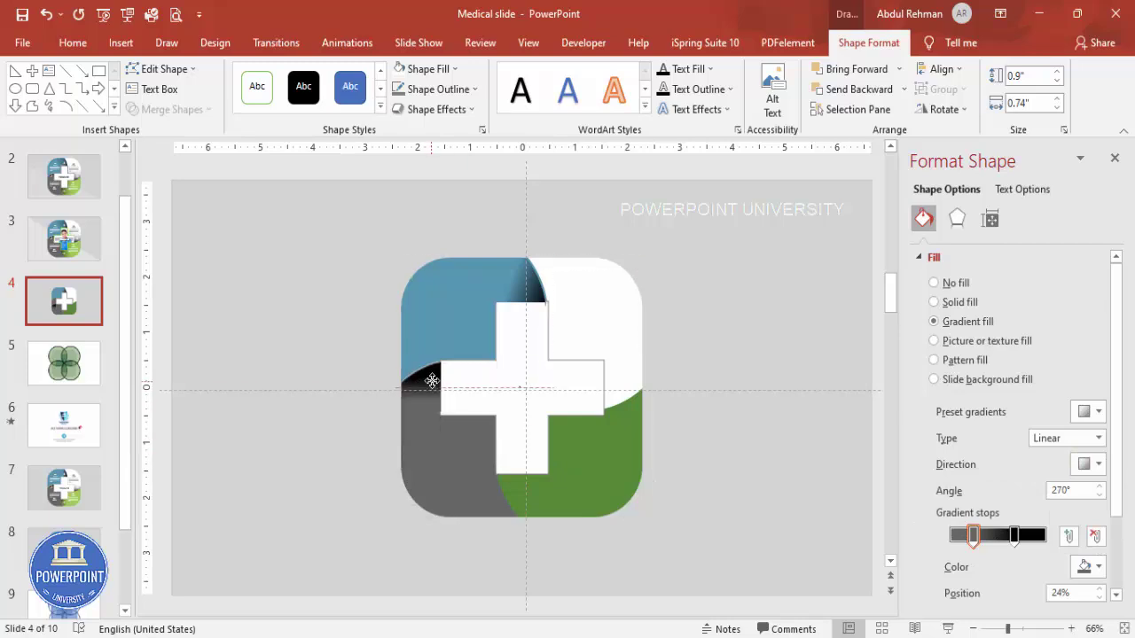
{"action": "left_click", "coordinate": [346, 376]}
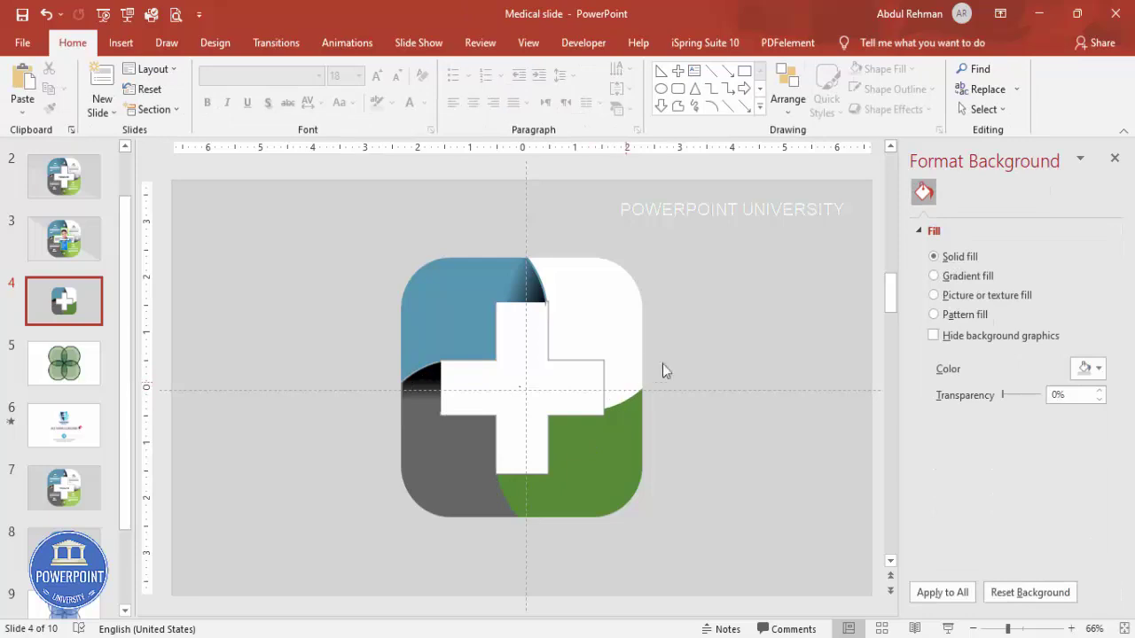
Step: Insert the stomach, kidneys, lungs and heart icons from the Body parts category
{"action": "left_click", "coordinate": [121, 42]}
{"action": "left_click", "coordinate": [310, 88]}
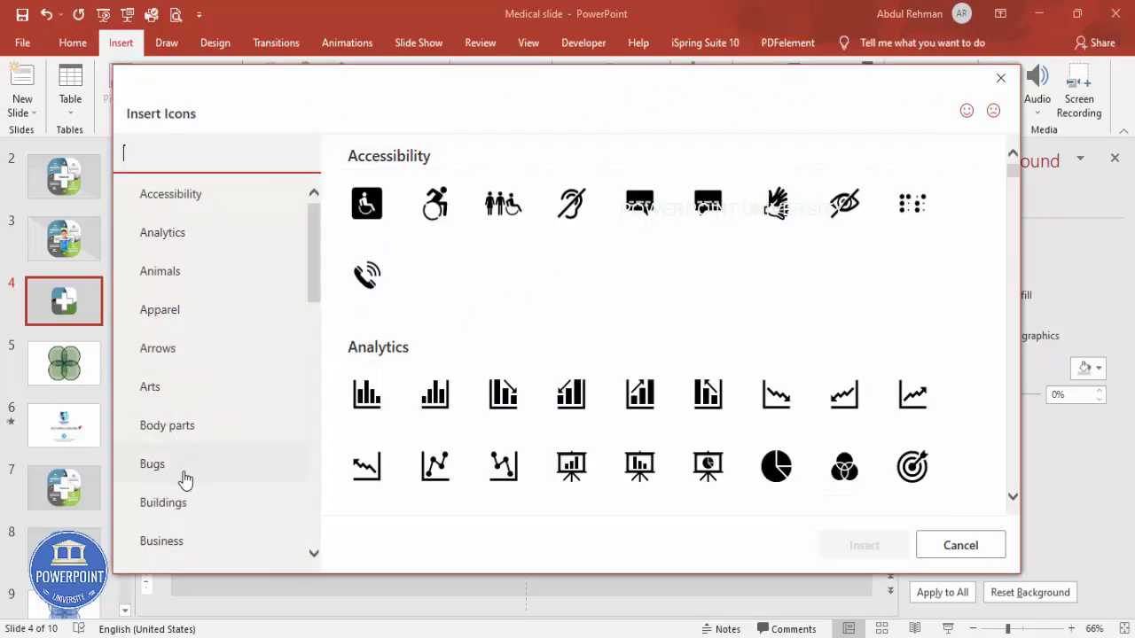
{"action": "left_click", "coordinate": [175, 431]}
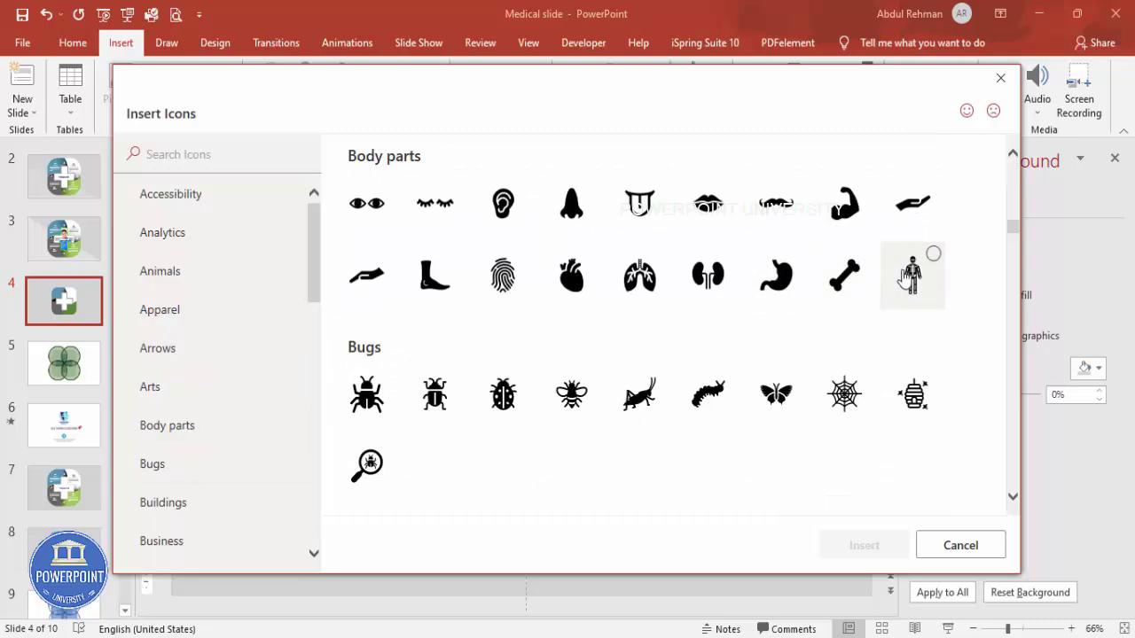
{"action": "left_click", "coordinate": [784, 288]}
{"action": "left_click", "coordinate": [700, 288]}
{"action": "left_click", "coordinate": [636, 285]}
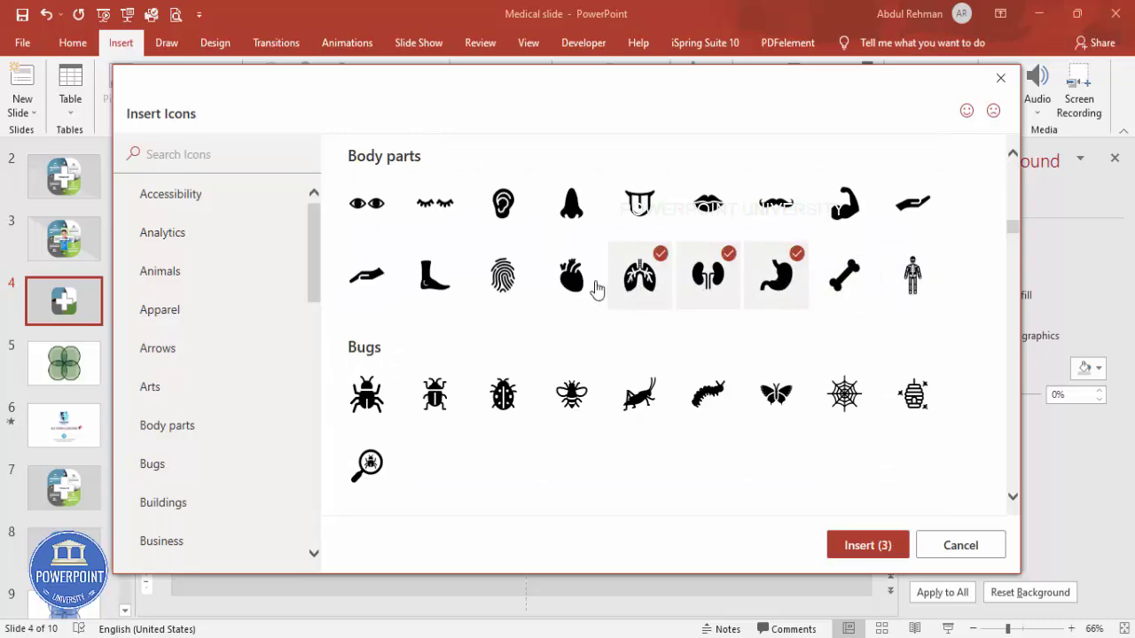
{"action": "left_click", "coordinate": [596, 289]}
{"action": "left_click", "coordinate": [881, 547]}
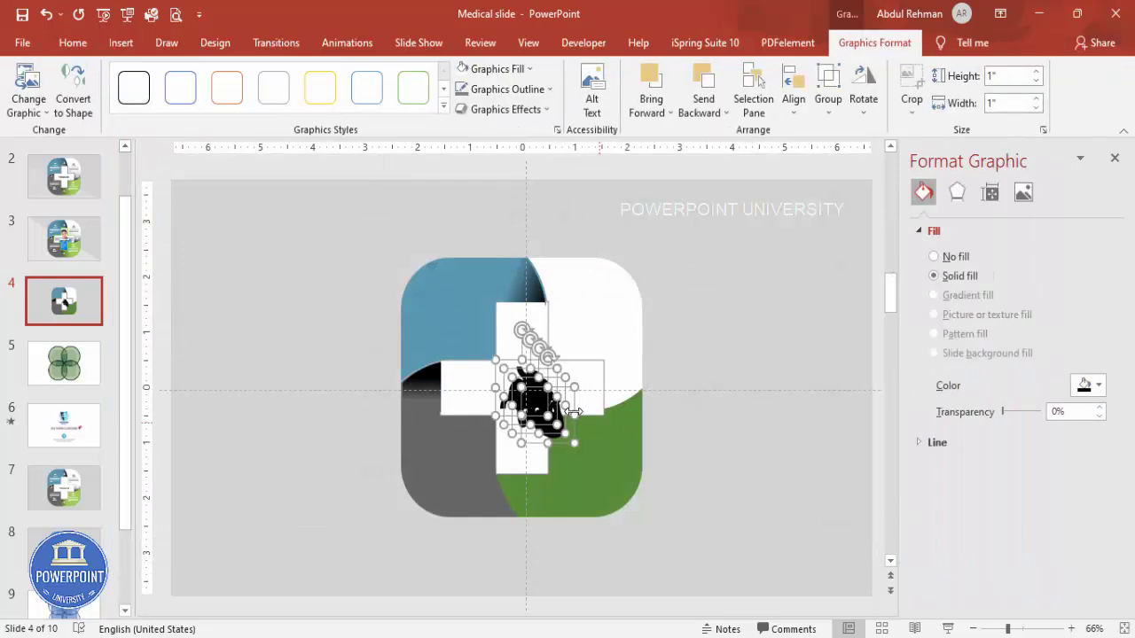
Step: Set the icons' height to 0.5"
{"action": "left_click_drag", "start_coordinate": [536, 401], "coordinate": [711, 289]}
{"action": "left_click", "coordinate": [1008, 79]}
{"action": "type", "text": ".5"}
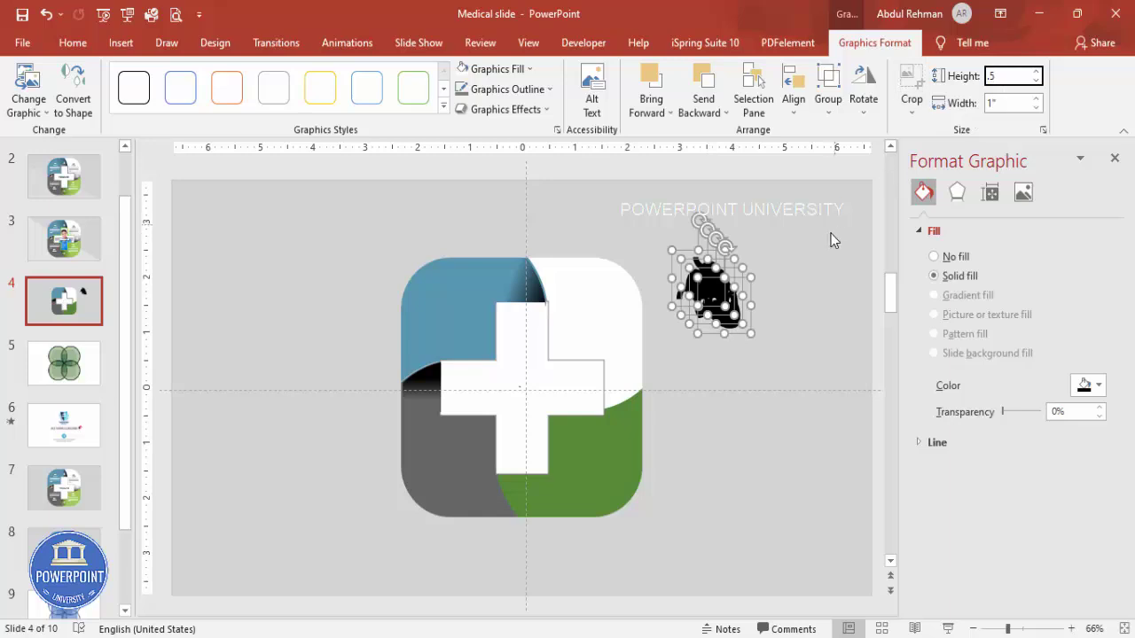
{"action": "key", "text": "Return"}
{"action": "left_click", "coordinate": [695, 315]}
Step: Place the heart on the right arm, lungs top, kidneys left and stomach bottom
{"action": "left_click_drag", "start_coordinate": [704, 297], "coordinate": [618, 383]}
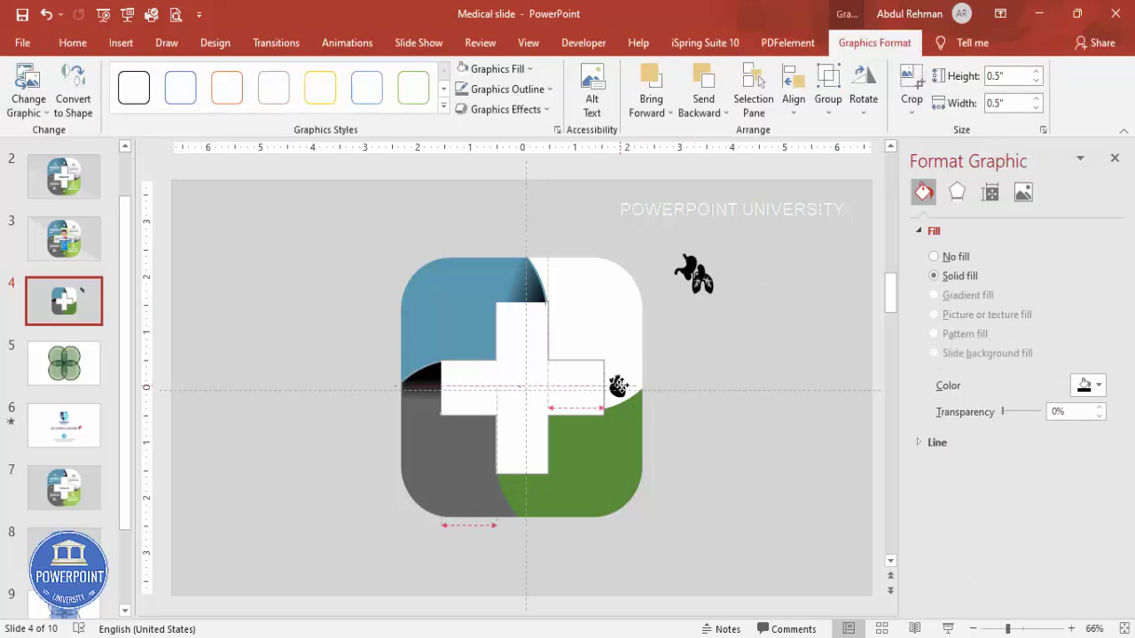
{"action": "left_click_drag", "start_coordinate": [702, 280], "coordinate": [520, 282]}
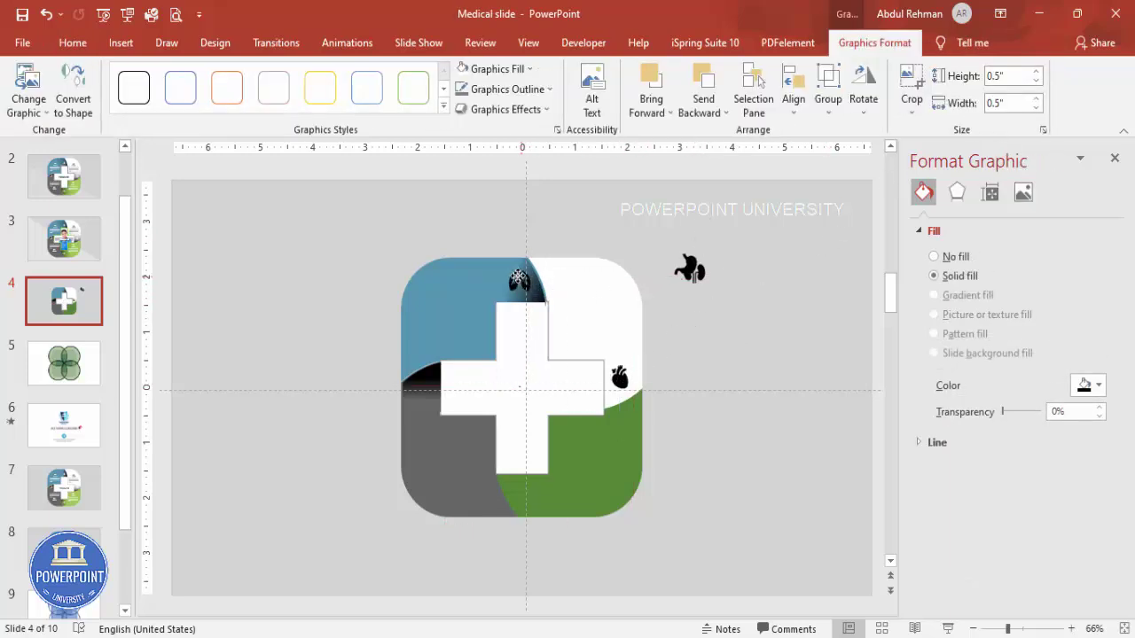
{"action": "left_click_drag", "start_coordinate": [696, 271], "coordinate": [424, 390]}
{"action": "left_click_drag", "start_coordinate": [686, 265], "coordinate": [520, 492]}
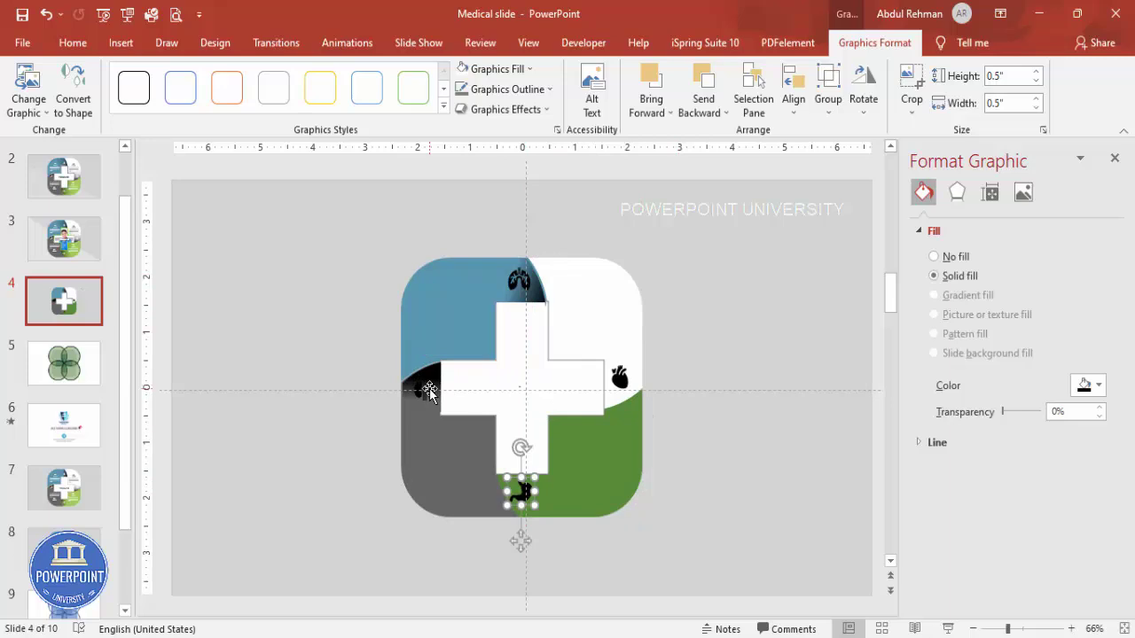
Step: Colour the lungs, kidneys and stomach icons white
{"action": "left_click", "coordinate": [427, 390], "text": "shift"}
{"action": "left_click", "coordinate": [519, 282], "text": "shift"}
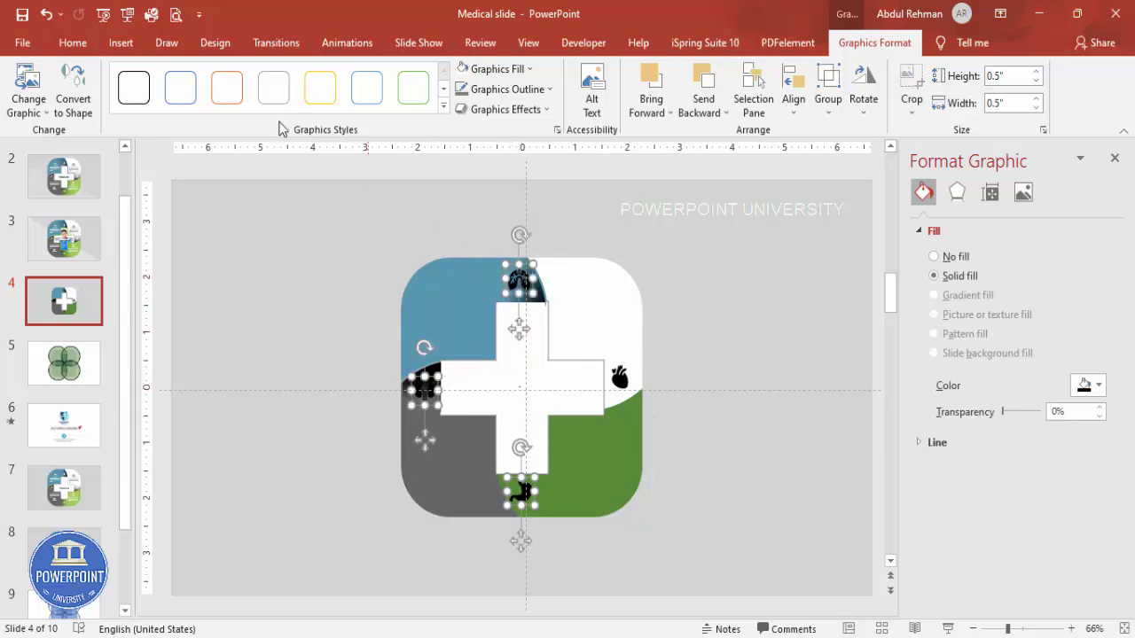
{"action": "left_click", "coordinate": [483, 69]}
{"action": "left_click", "coordinate": [462, 108]}
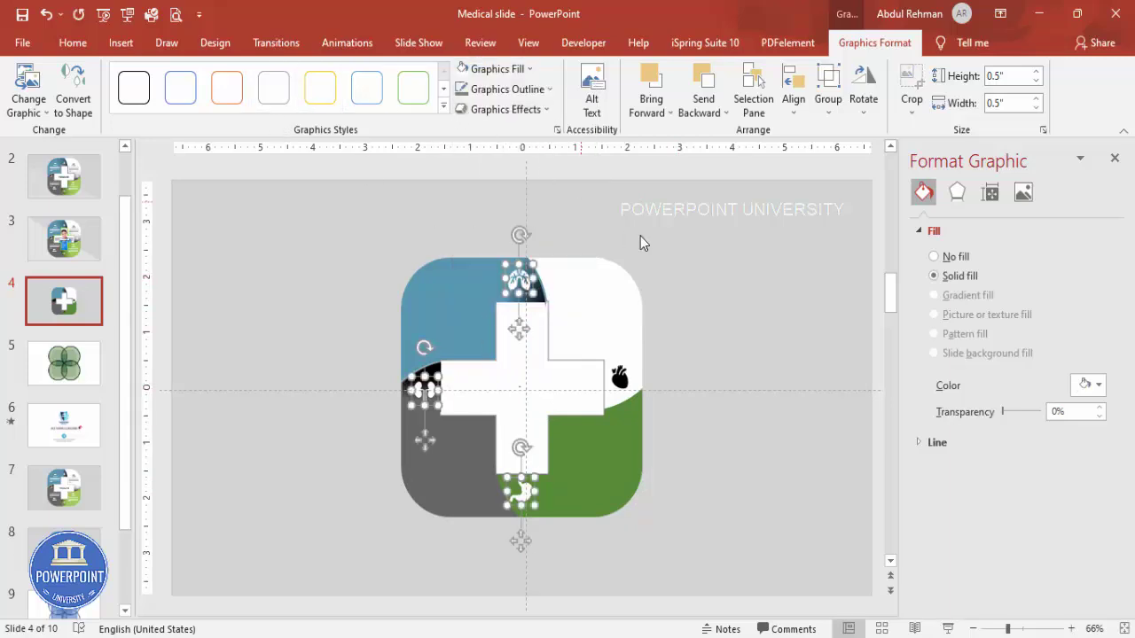
{"action": "left_click", "coordinate": [713, 265]}
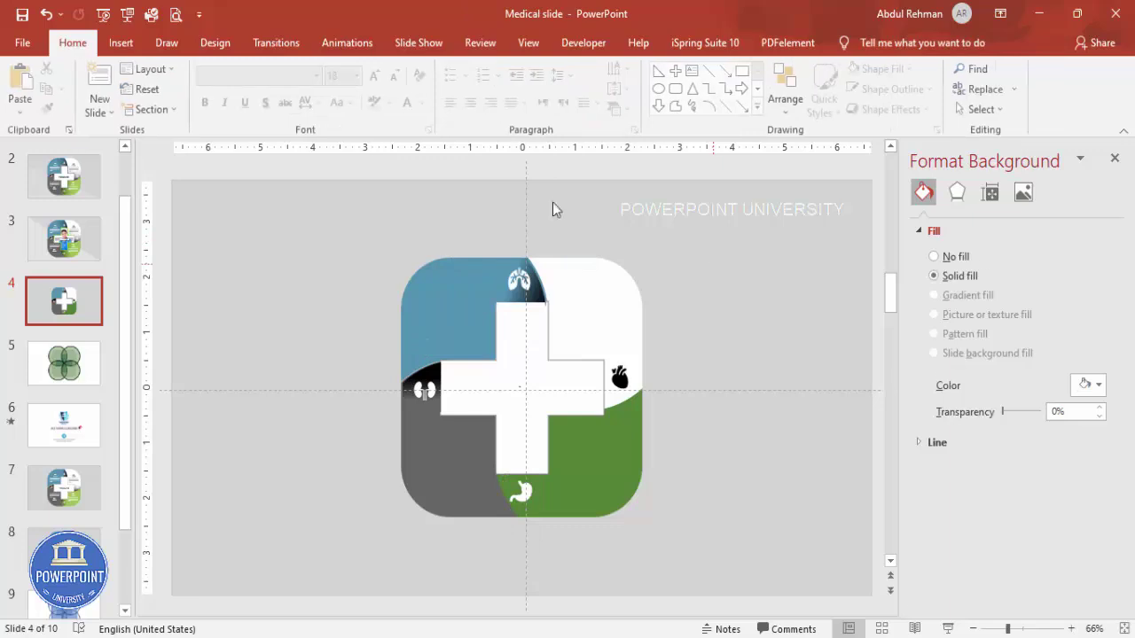
Step: Add a centred, bold Roboto '01' text box at the top of the white quadrant
{"action": "left_click", "coordinate": [121, 43]}
{"action": "left_click", "coordinate": [758, 103]}
{"action": "left_click_drag", "start_coordinate": [570, 265], "coordinate": [631, 298]}
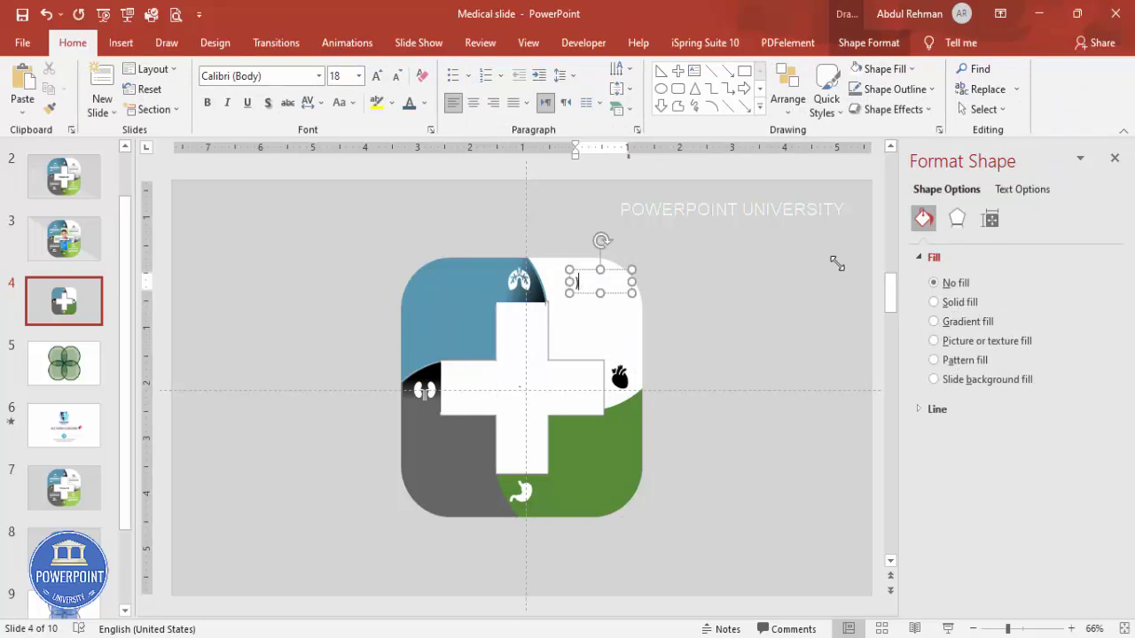
{"action": "key", "text": "Escape"}
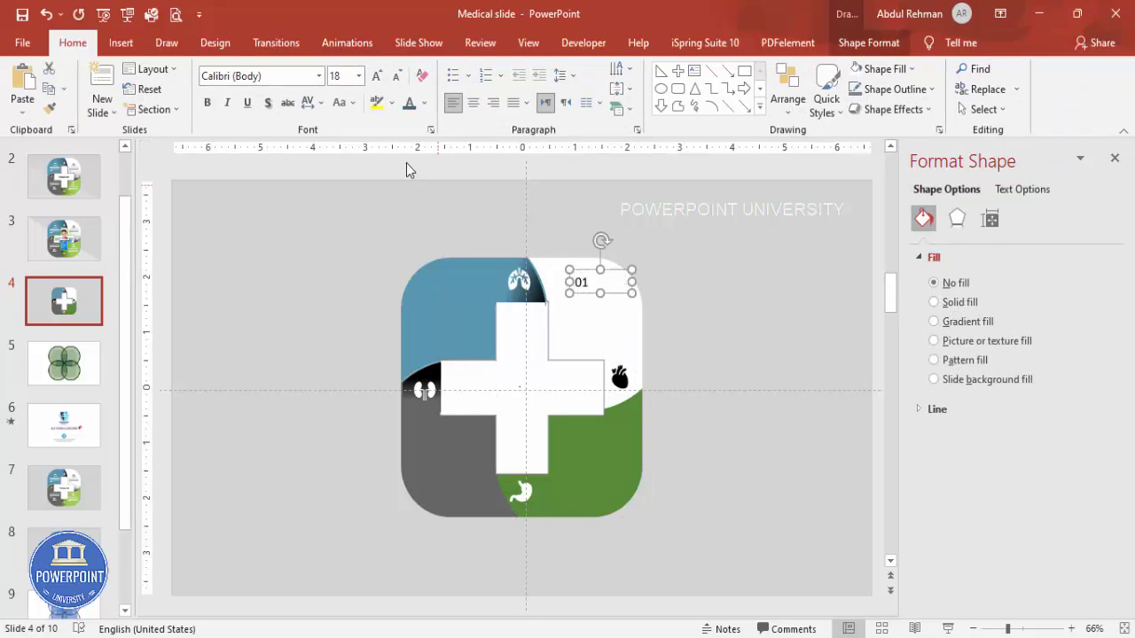
{"action": "left_click", "coordinate": [472, 103]}
{"action": "left_click", "coordinate": [207, 103]}
{"action": "left_click", "coordinate": [280, 77]}
{"action": "type", "text": "Roboto"}
{"action": "key", "text": "Return"}
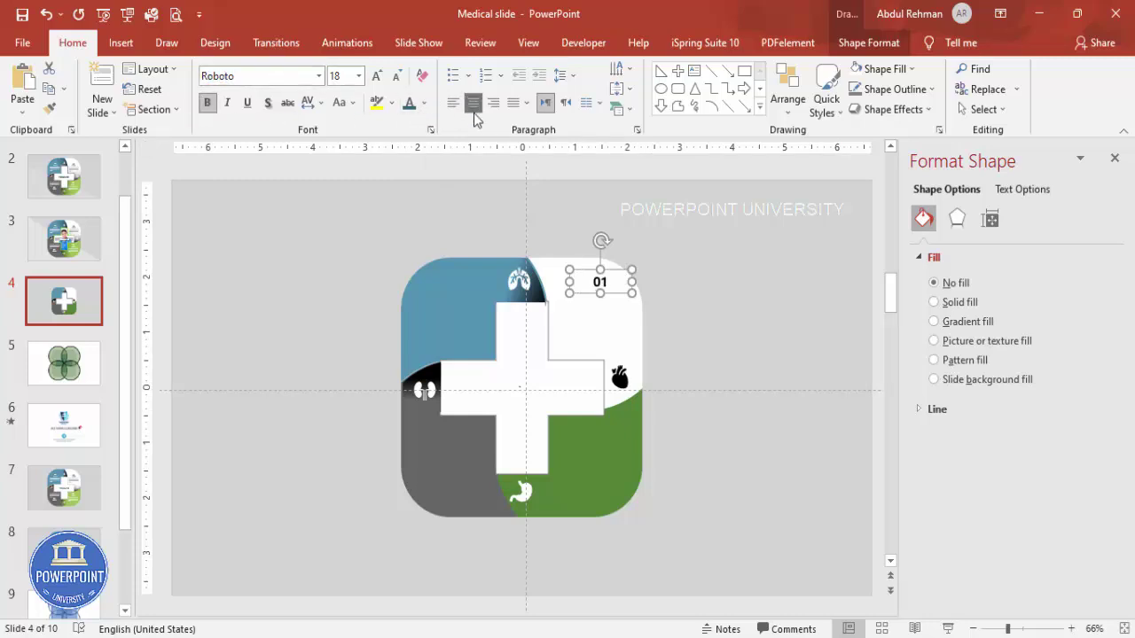
{"action": "left_click_drag", "start_coordinate": [614, 268], "coordinate": [601, 273]}
Step: Add an 'OPTION' label in Roboto 16 pt just below 01
{"action": "left_click", "coordinate": [121, 44]}
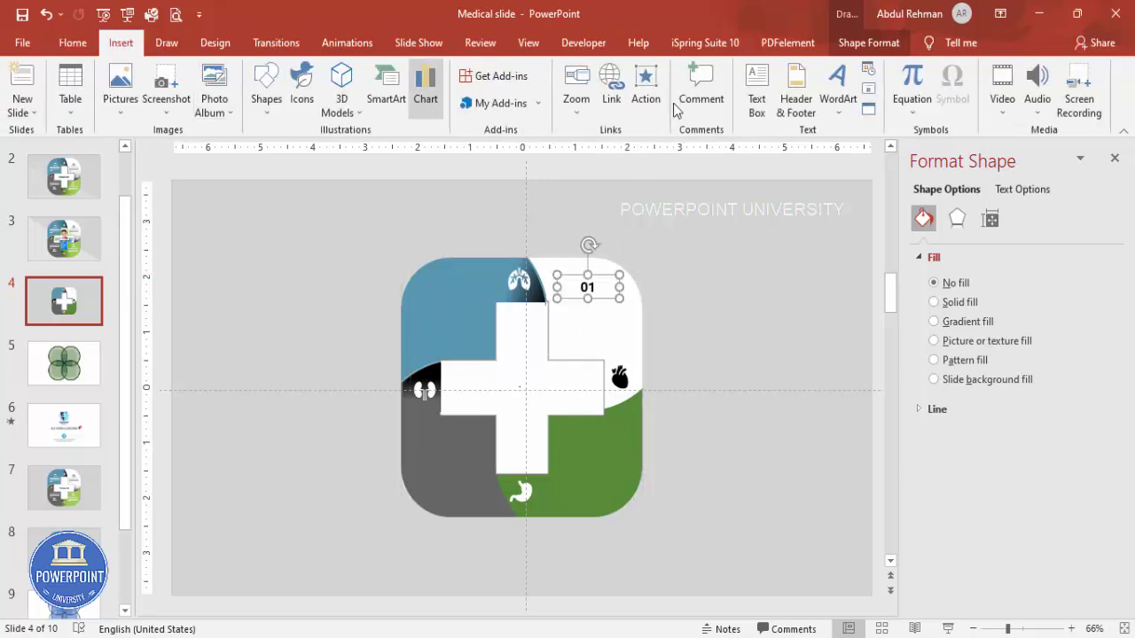
{"action": "left_click", "coordinate": [756, 98]}
{"action": "left_click_drag", "start_coordinate": [673, 245], "coordinate": [737, 265]}
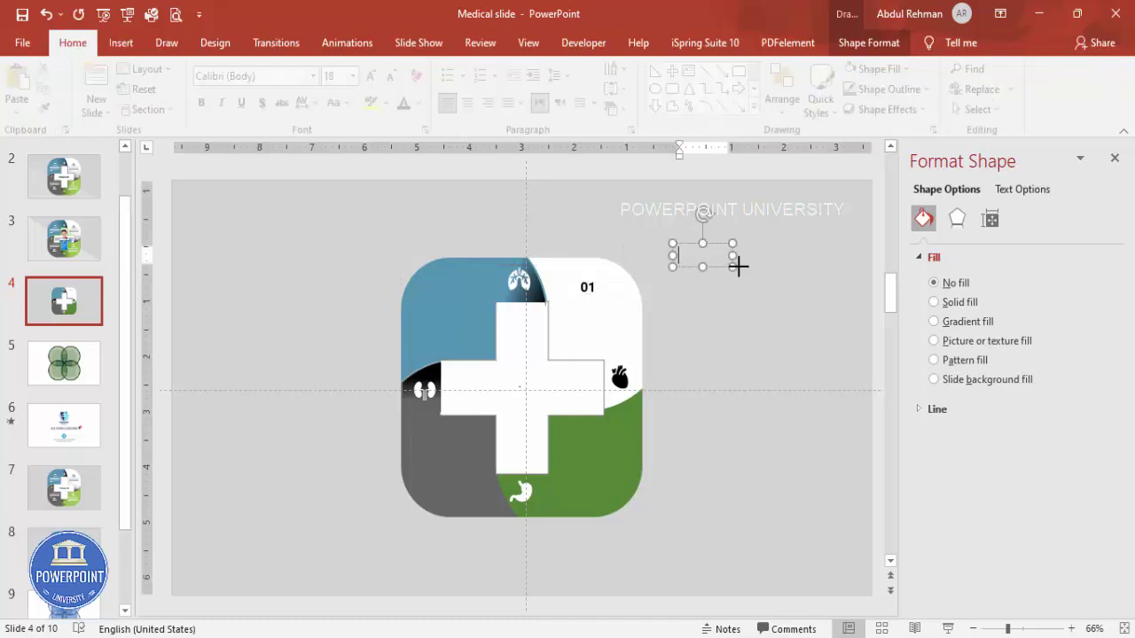
{"action": "type", "text": "OPTION"}
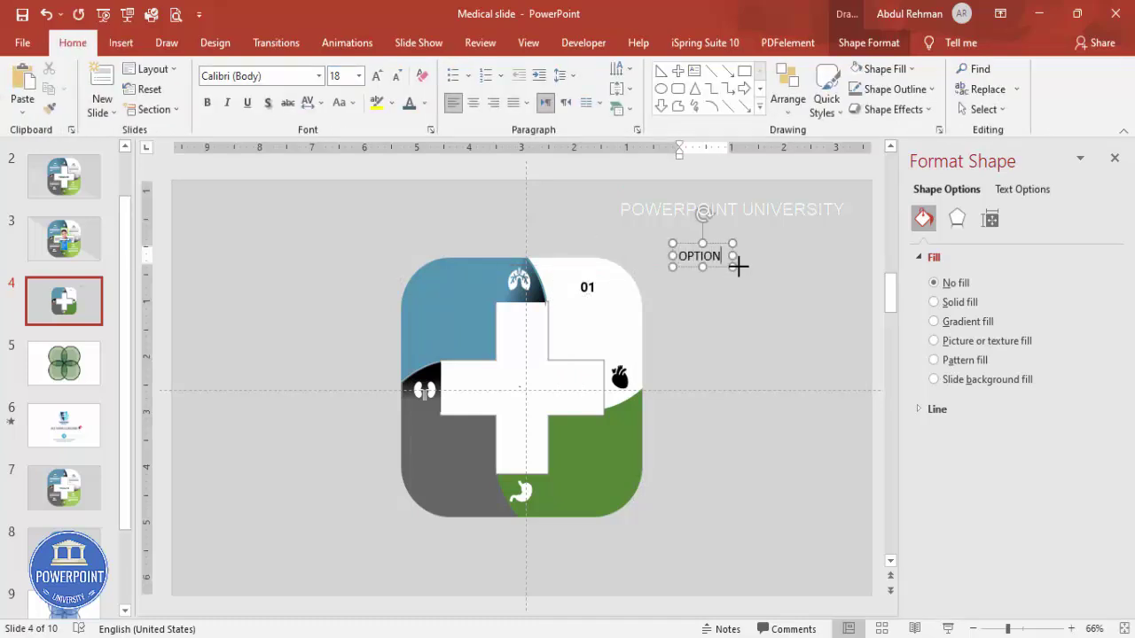
{"action": "left_click_drag", "start_coordinate": [702, 240], "coordinate": [586, 288]}
{"action": "left_click", "coordinate": [275, 76]}
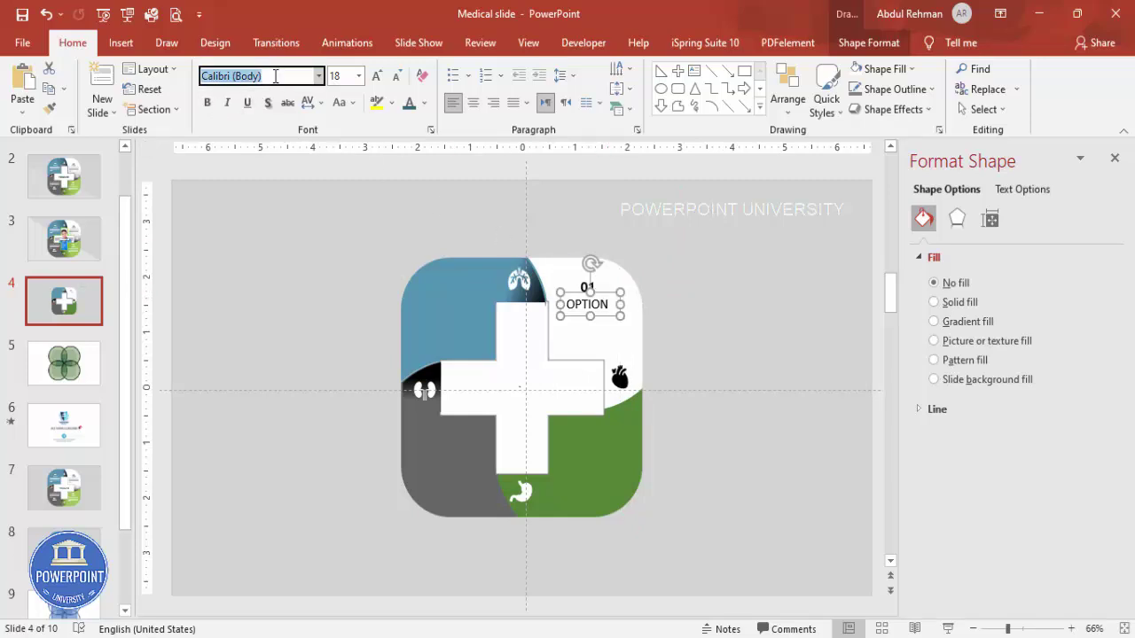
{"action": "type", "text": "Roboto"}
{"action": "key", "text": "Return"}
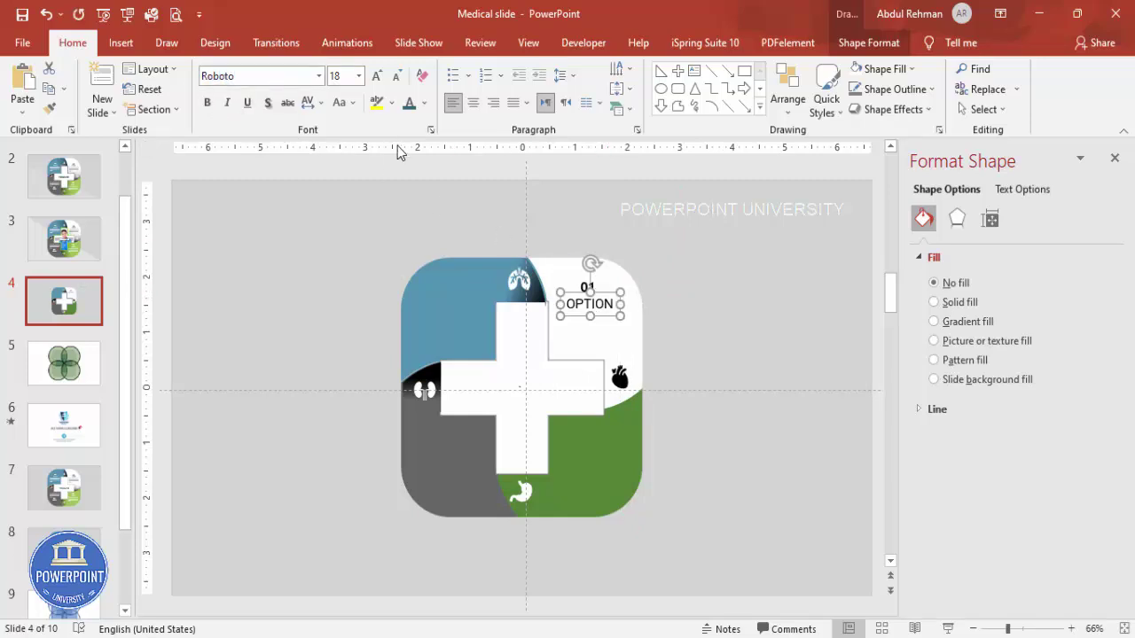
{"action": "left_click", "coordinate": [397, 76]}
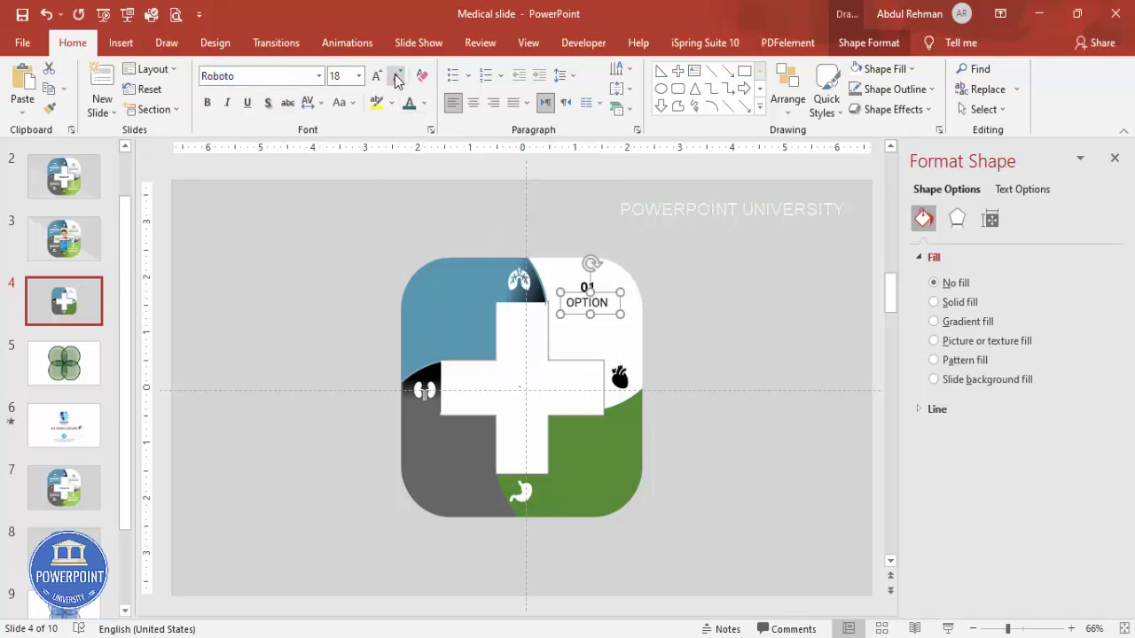
{"action": "key", "text": "Escape"}
{"action": "left_click", "coordinate": [611, 293]}
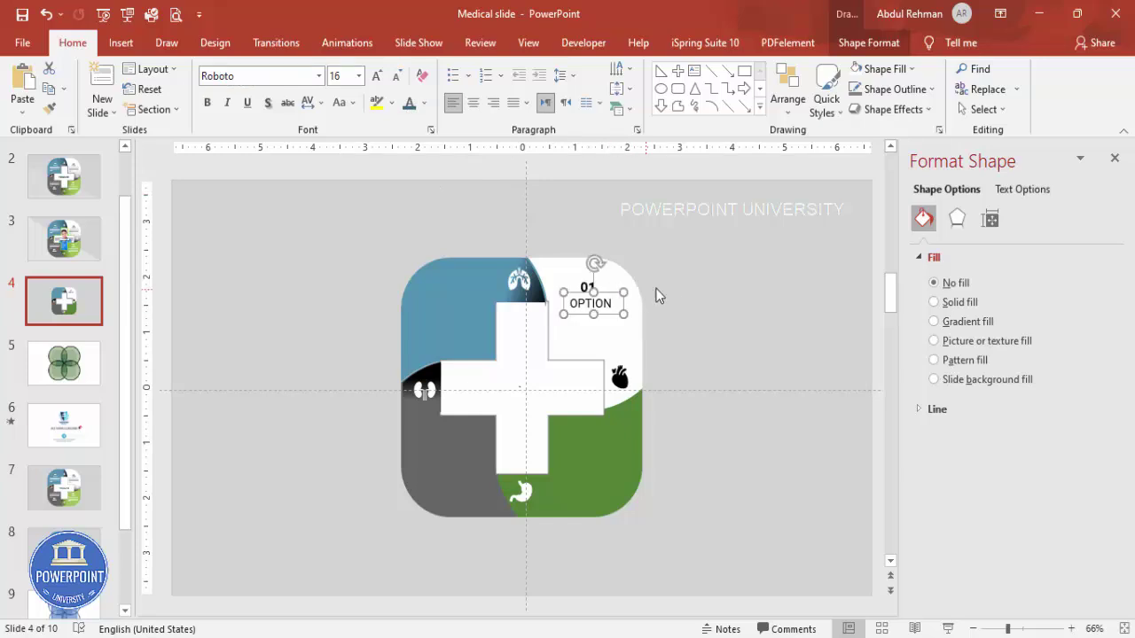
{"action": "left_click", "coordinate": [685, 292]}
{"action": "left_click", "coordinate": [116, 46]}
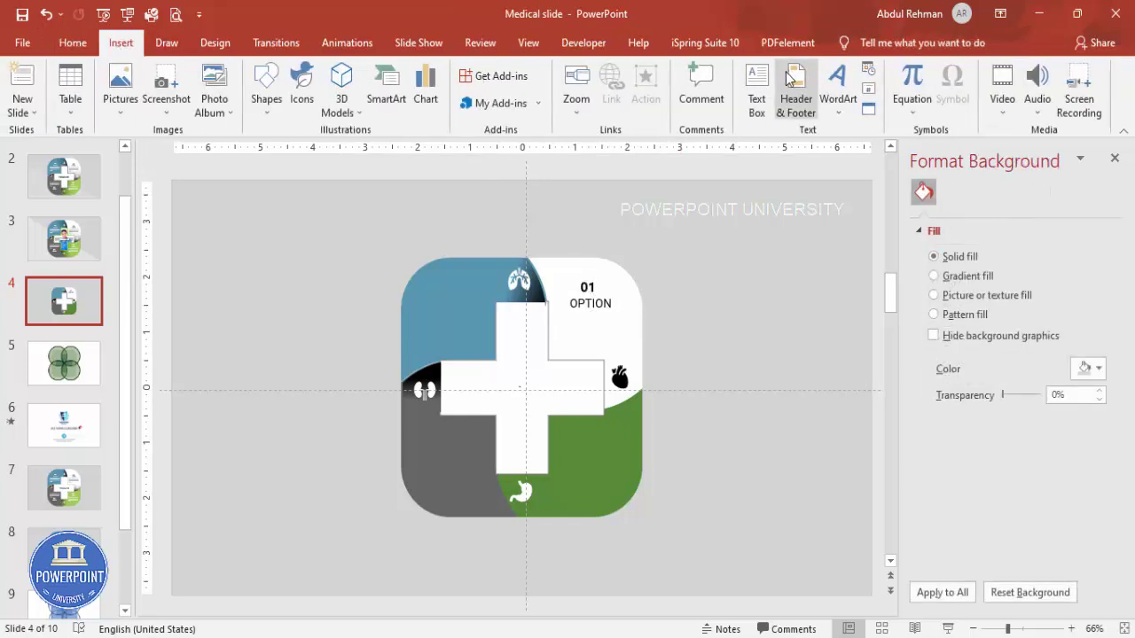
Step: Add a text box reading 'Add detail text here' under the 01 OPTION heading
{"action": "left_click", "coordinate": [756, 89]}
{"action": "left_click_drag", "start_coordinate": [570, 321], "coordinate": [693, 346]}
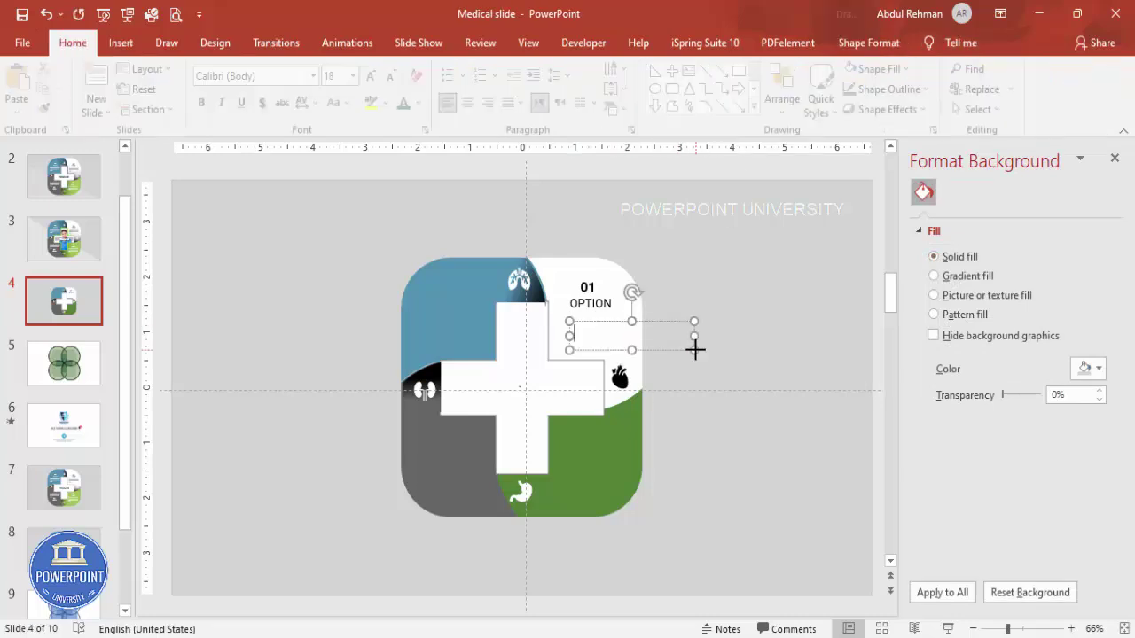
{"action": "type", "text": "Add detail"}
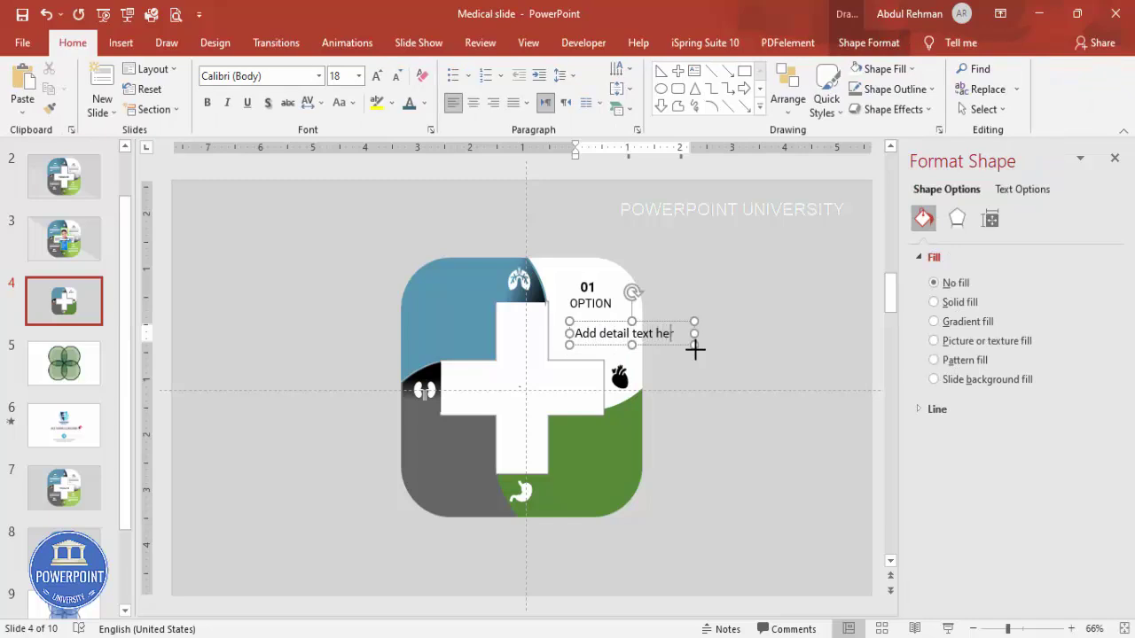
Step: Make the detail text 12 pt, grey and centred under OPTION, then select the label set
{"action": "left_click", "coordinate": [641, 332]}
{"action": "left_click", "coordinate": [398, 77]}
{"action": "left_click", "coordinate": [398, 77]}
{"action": "left_click", "coordinate": [398, 77]}
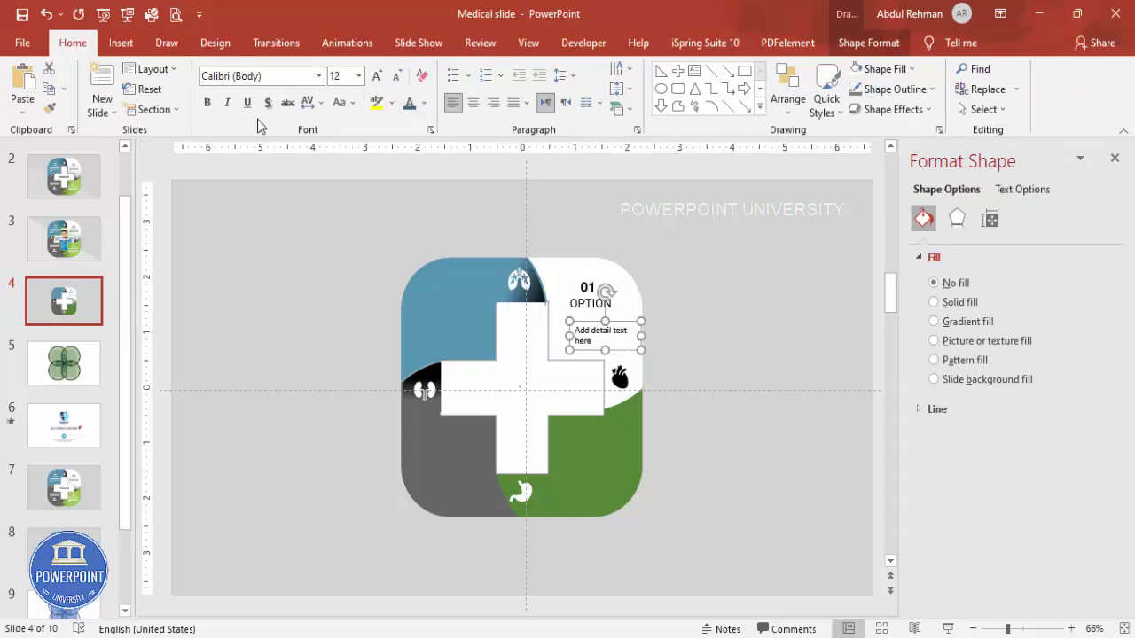
{"action": "left_click", "coordinate": [424, 103]}
{"action": "left_click", "coordinate": [410, 193]}
{"action": "left_click", "coordinate": [473, 103]}
{"action": "left_click_drag", "start_coordinate": [619, 320], "coordinate": [609, 316]}
{"action": "left_click_drag", "start_coordinate": [668, 239], "coordinate": [608, 434]}
Step: Make the green-quadrant labels white and duplicate them into the blue quadrant
{"action": "left_click", "coordinate": [424, 104]}
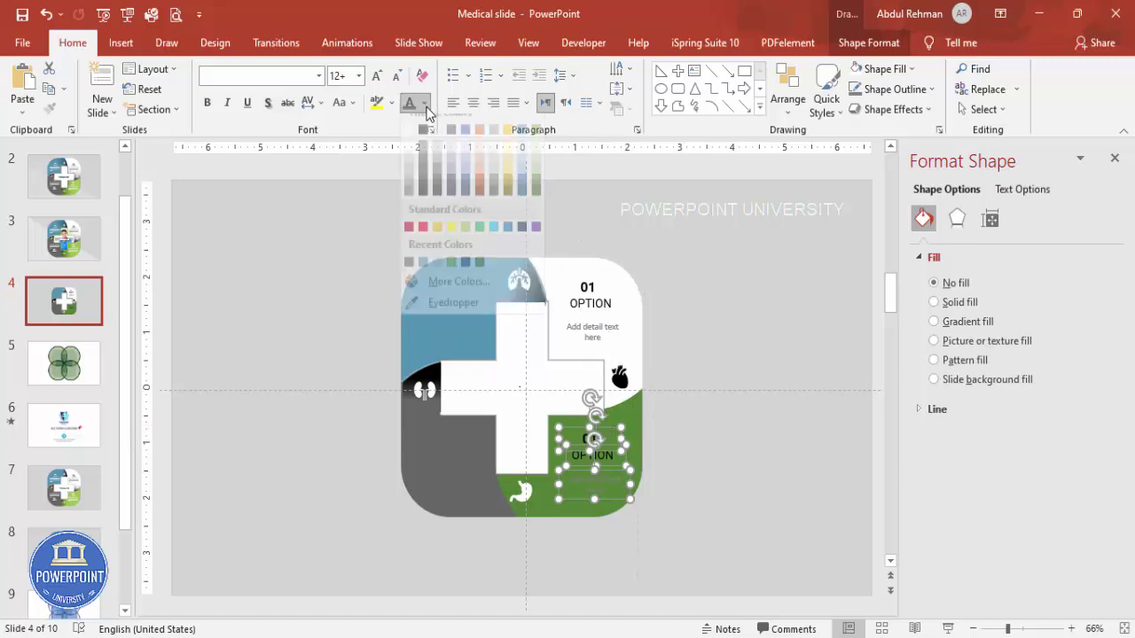
{"action": "left_click", "coordinate": [414, 143]}
{"action": "key", "text": "ctrl+d"}
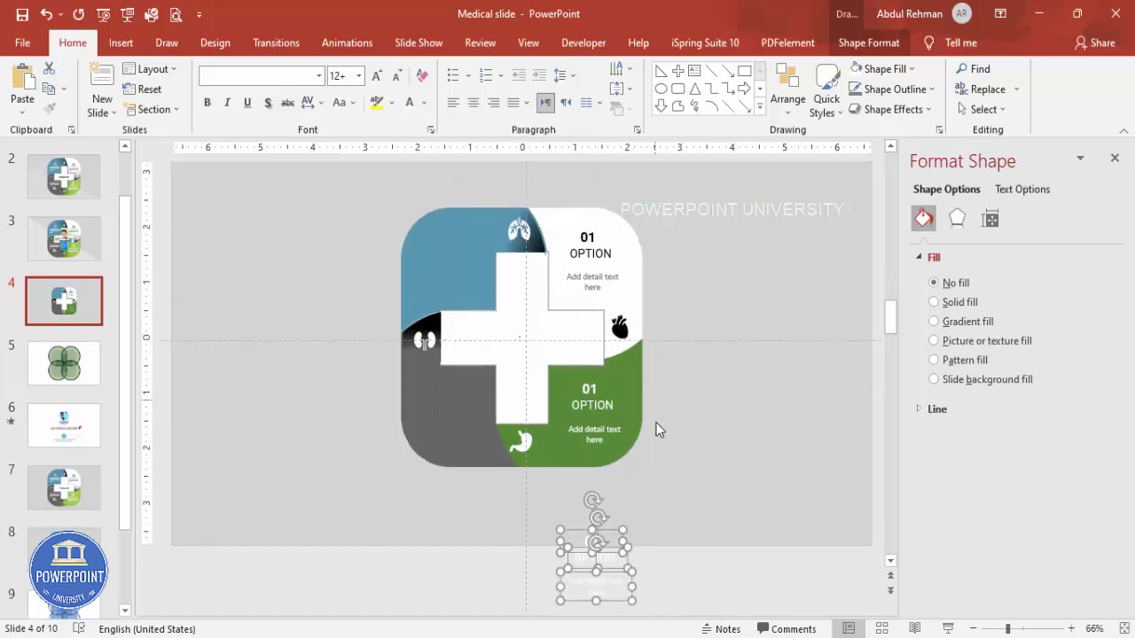
{"action": "left_click_drag", "start_coordinate": [613, 531], "coordinate": [469, 377]}
{"action": "scroll", "coordinate": [469, 378], "scroll_direction": "up", "scroll_amount": 1}
{"action": "key", "text": "ctrl+z"}
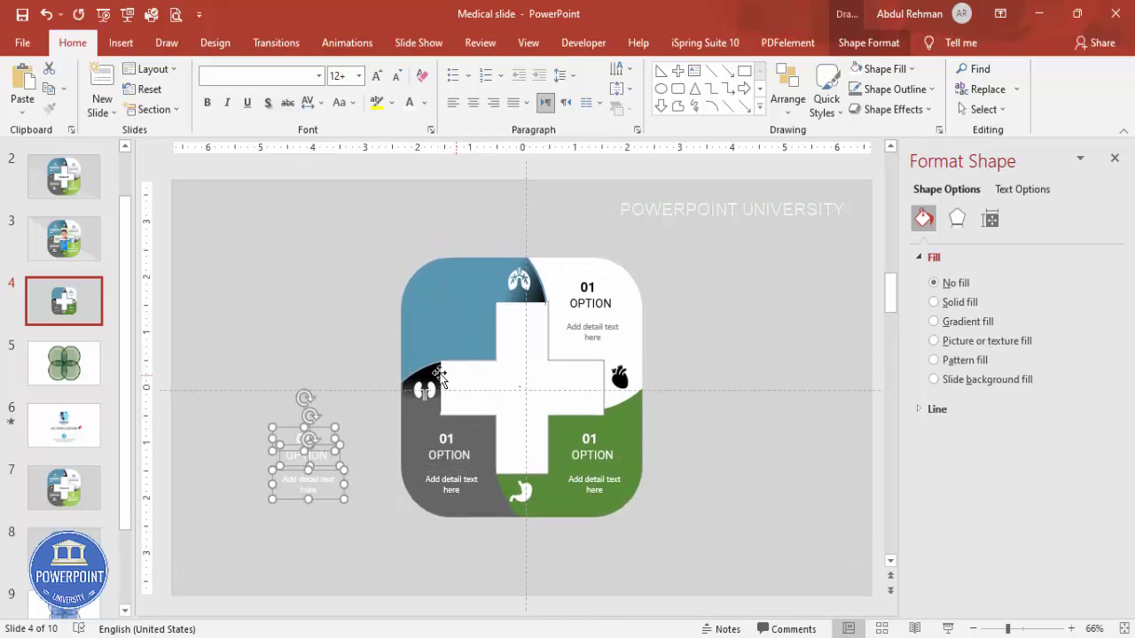
{"action": "left_click_drag", "start_coordinate": [326, 429], "coordinate": [472, 274]}
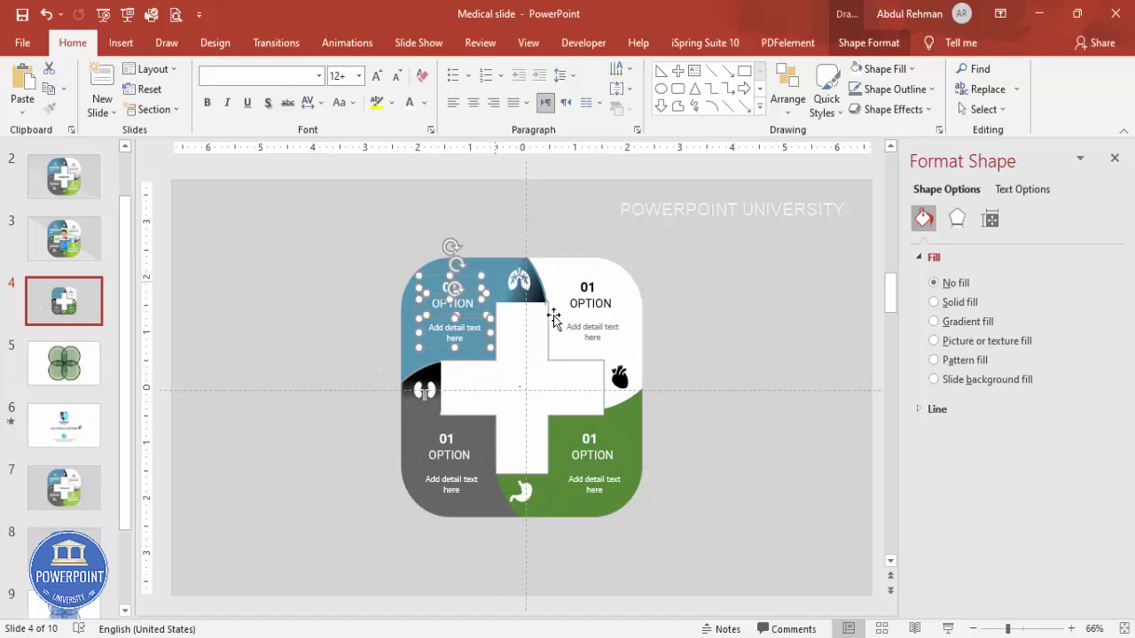
Step: Renumber the headings 02 (green), 03 (grey) and 04 (blue)
{"action": "left_click", "coordinate": [591, 441]}
{"action": "key", "text": "BackSpace"}
{"action": "type", "text": "2"}
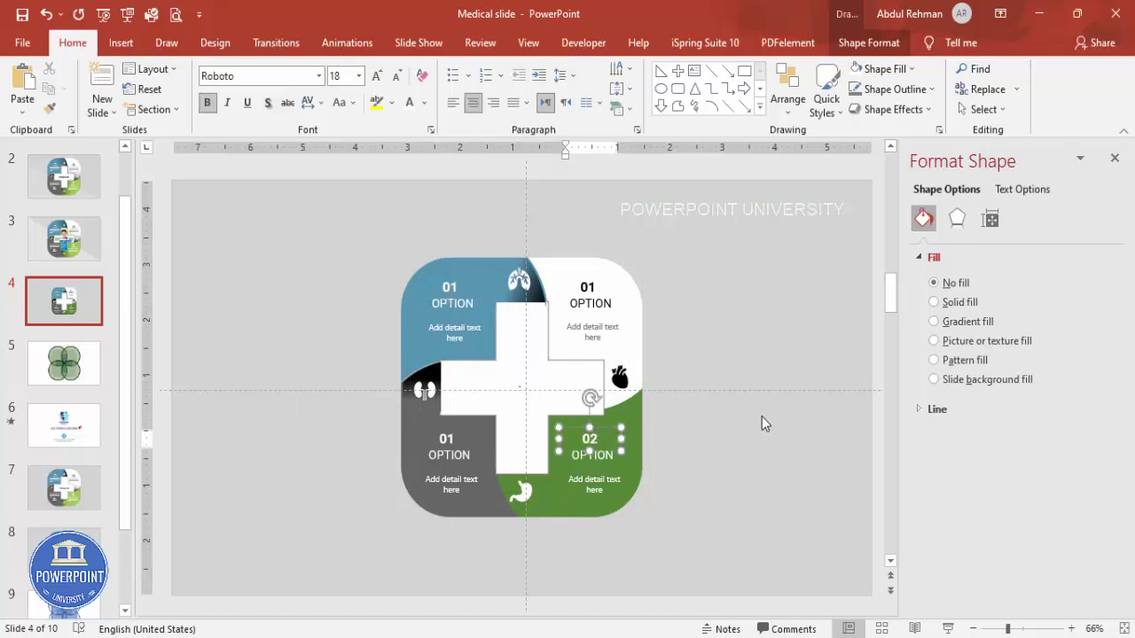
{"action": "left_click", "coordinate": [454, 440]}
{"action": "type", "text": "3"}
{"action": "left_click", "coordinate": [457, 284]}
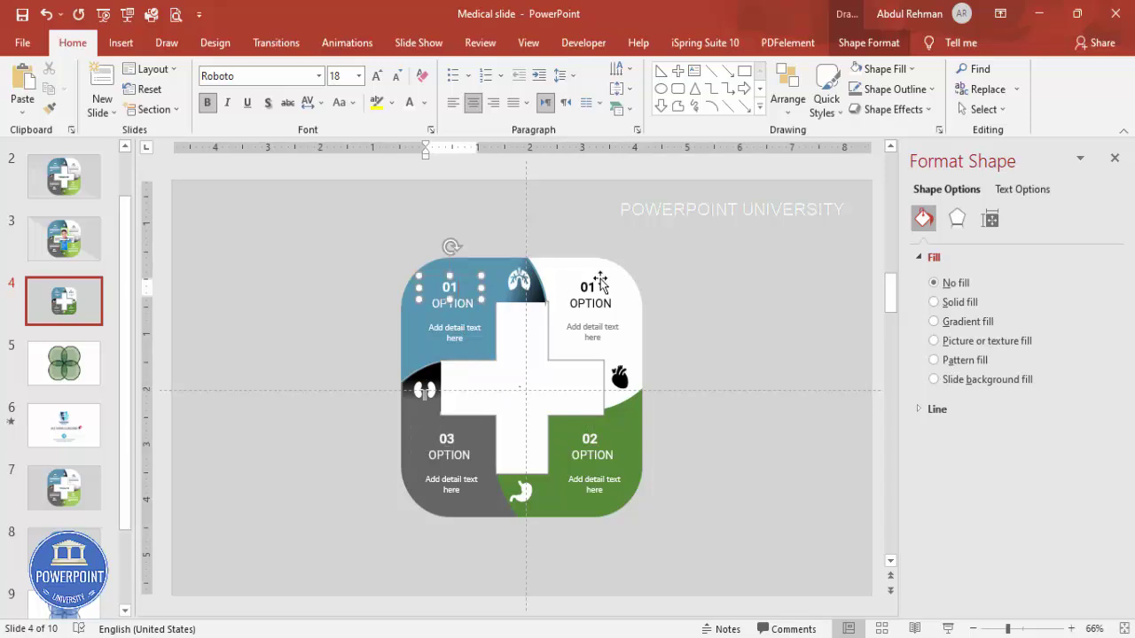
{"action": "left_click", "coordinate": [682, 310]}
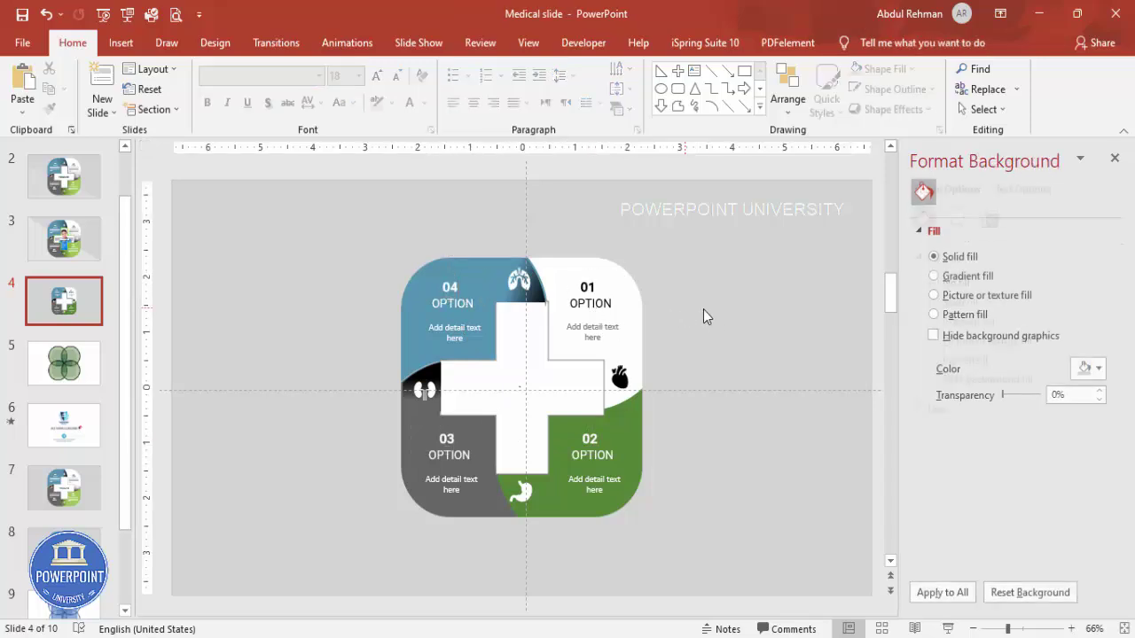
{"action": "left_click", "coordinate": [636, 425]}
{"action": "left_click_drag", "start_coordinate": [638, 429], "coordinate": [773, 424]}
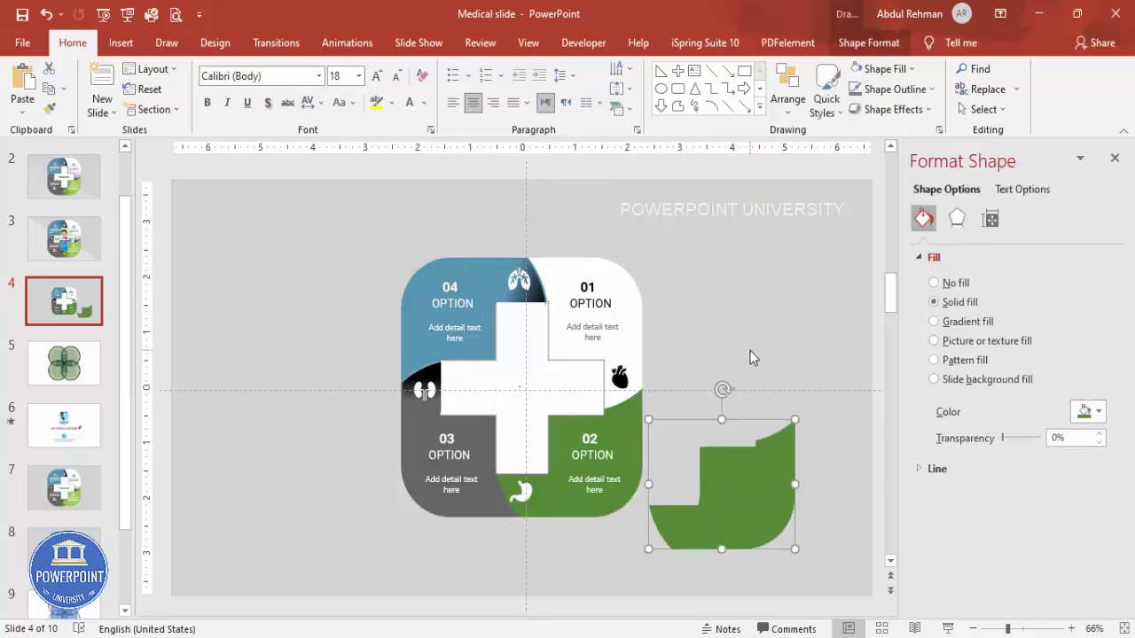
{"action": "left_click", "coordinate": [120, 43]}
{"action": "left_click", "coordinate": [266, 93]}
{"action": "left_click", "coordinate": [259, 240]}
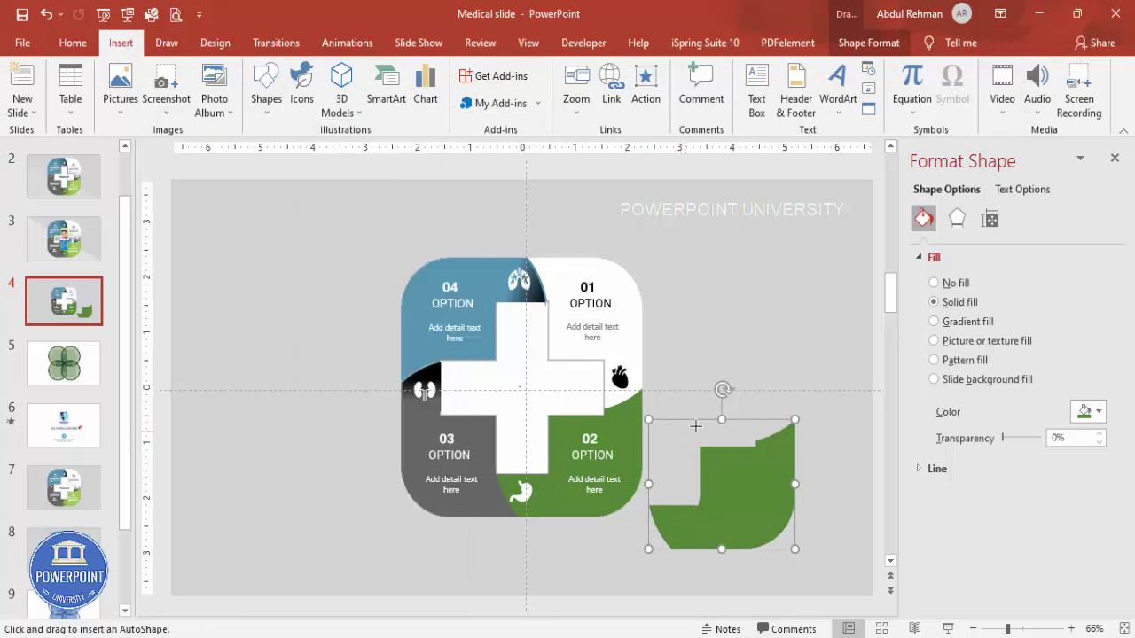
{"action": "left_click_drag", "start_coordinate": [737, 363], "coordinate": [844, 493]}
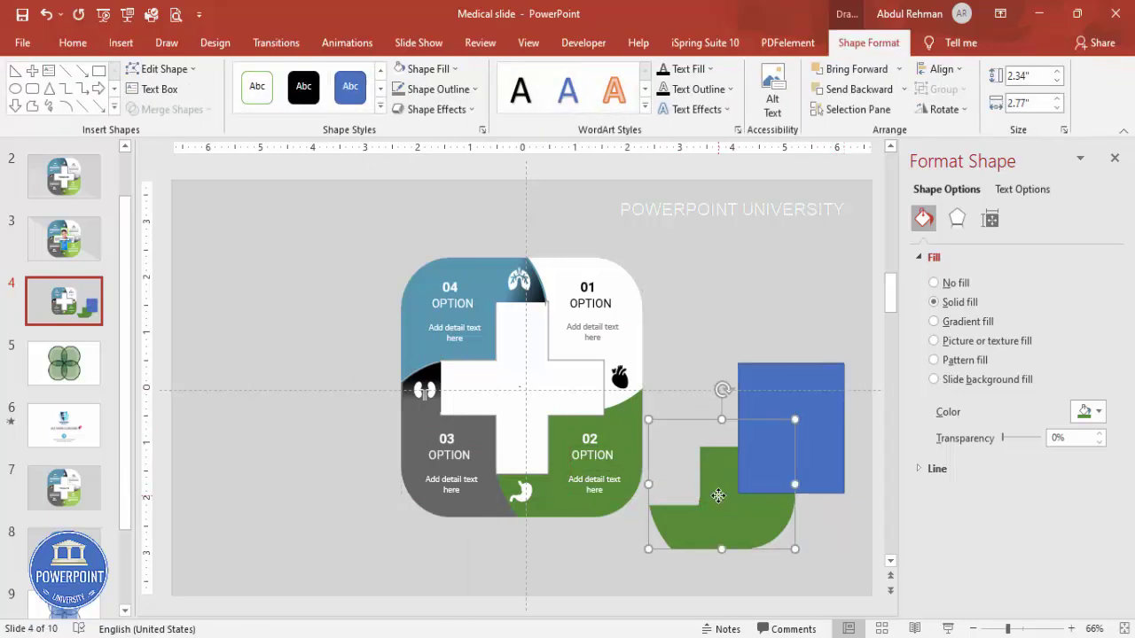
{"action": "left_click", "coordinate": [794, 390], "text": "shift"}
{"action": "left_click", "coordinate": [168, 109]}
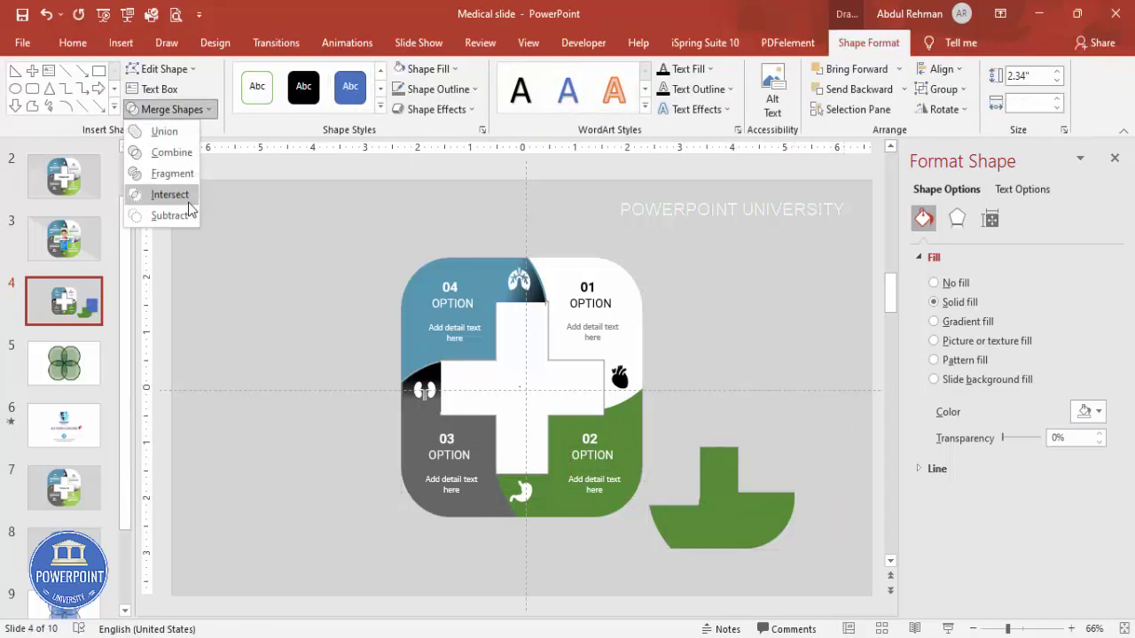
{"action": "left_click", "coordinate": [187, 196]}
{"action": "left_click_drag", "start_coordinate": [733, 457], "coordinate": [699, 444]}
{"action": "left_click", "coordinate": [967, 321]}
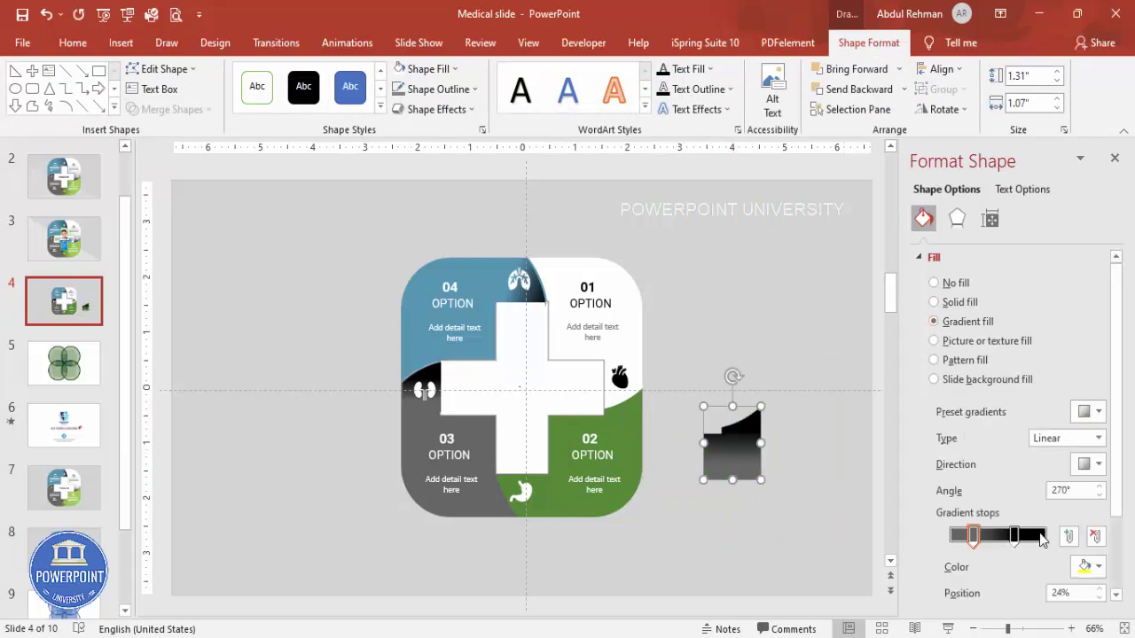
{"action": "left_click", "coordinate": [973, 537]}
{"action": "left_click", "coordinate": [1096, 566]}
{"action": "left_click", "coordinate": [1033, 550]}
{"action": "left_click", "coordinate": [566, 512]}
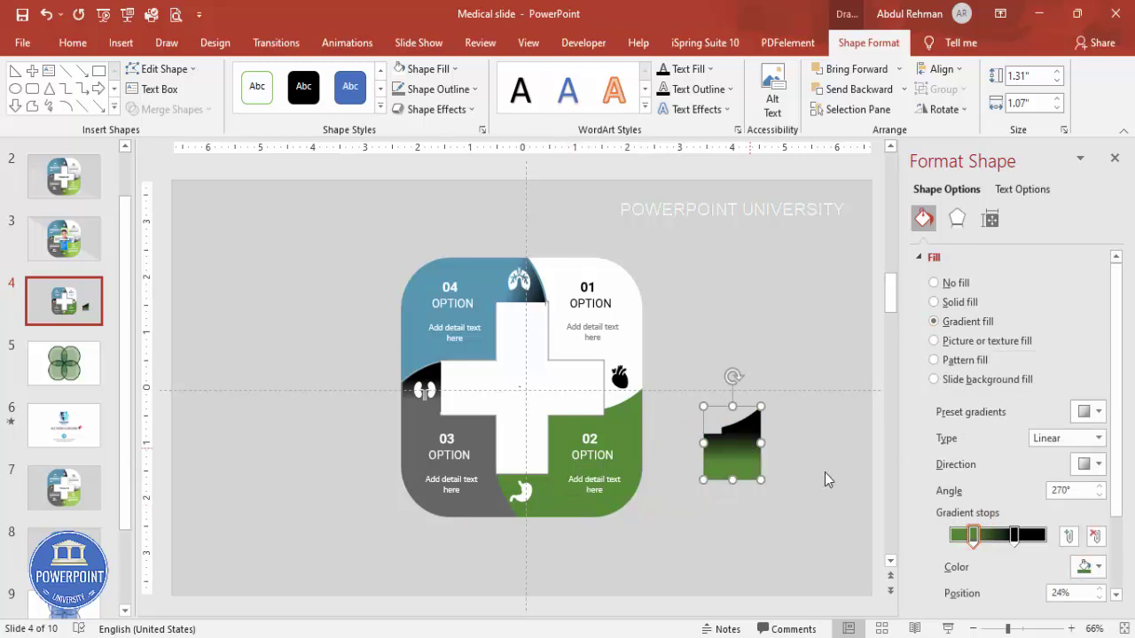
{"action": "left_click", "coordinate": [1015, 534]}
{"action": "left_click_drag", "start_coordinate": [727, 447], "coordinate": [610, 435]}
{"action": "left_click", "coordinate": [979, 536]}
{"action": "left_click_drag", "start_coordinate": [982, 535], "coordinate": [1023, 538]}
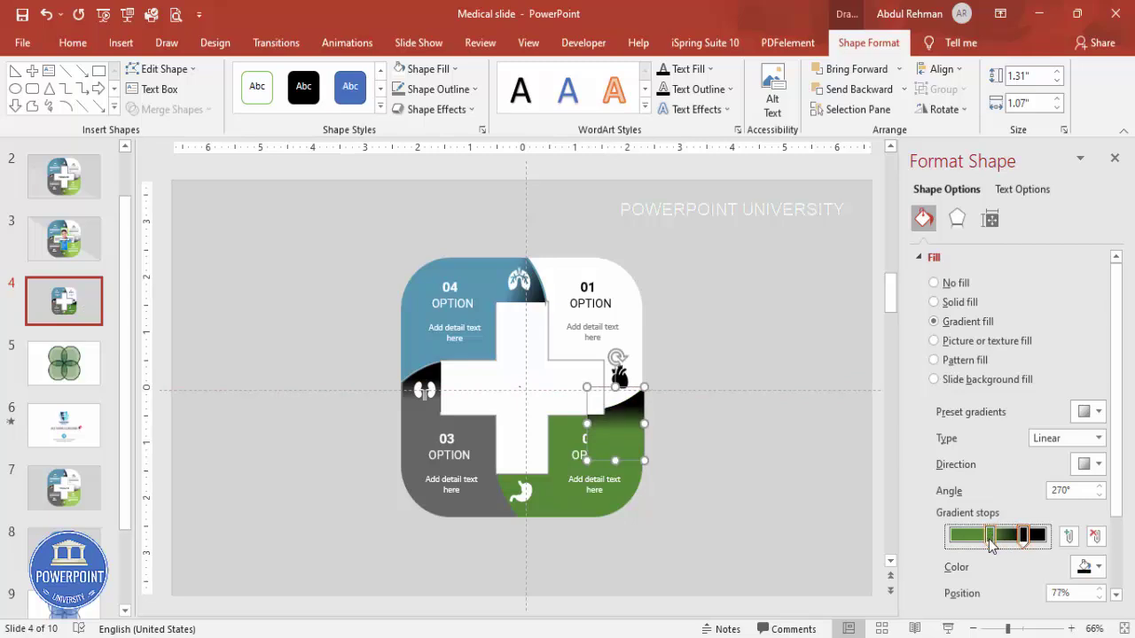
{"action": "left_click", "coordinate": [992, 536]}
{"action": "left_click", "coordinate": [764, 487]}
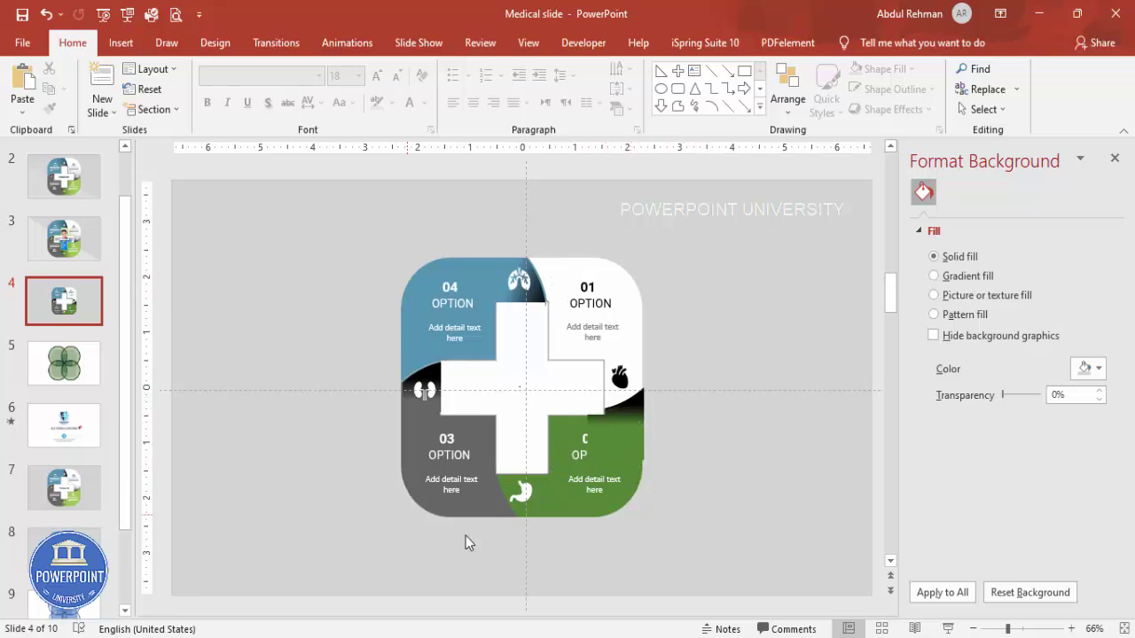
{"action": "left_click", "coordinate": [624, 418]}
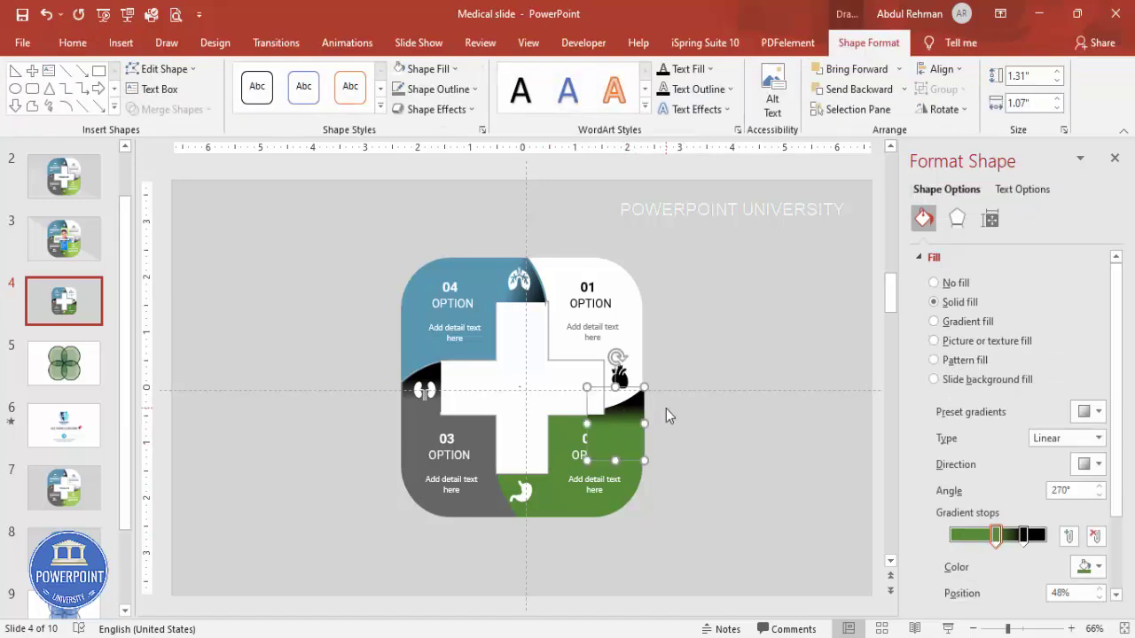
{"action": "key", "text": "Delete"}
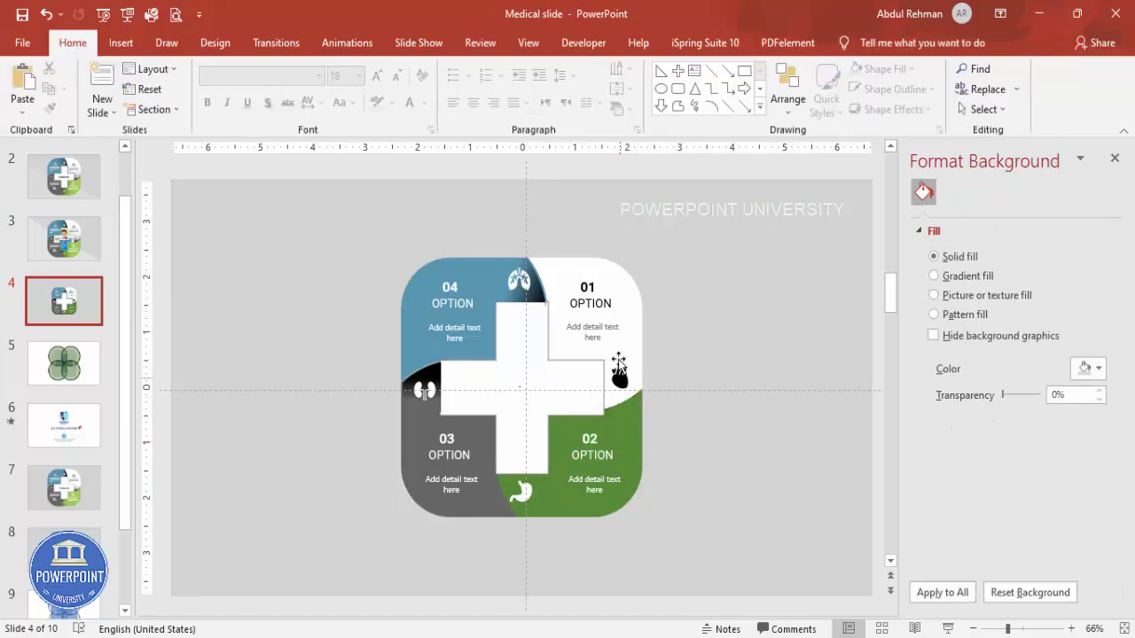
Step: Place a copy of the white 01 OPTION quadrant to the right and draw a rectangle over most of it
{"action": "left_click", "coordinate": [621, 346]}
{"action": "left_click_drag", "start_coordinate": [632, 294], "coordinate": [775, 299]}
{"action": "key", "text": "Escape"}
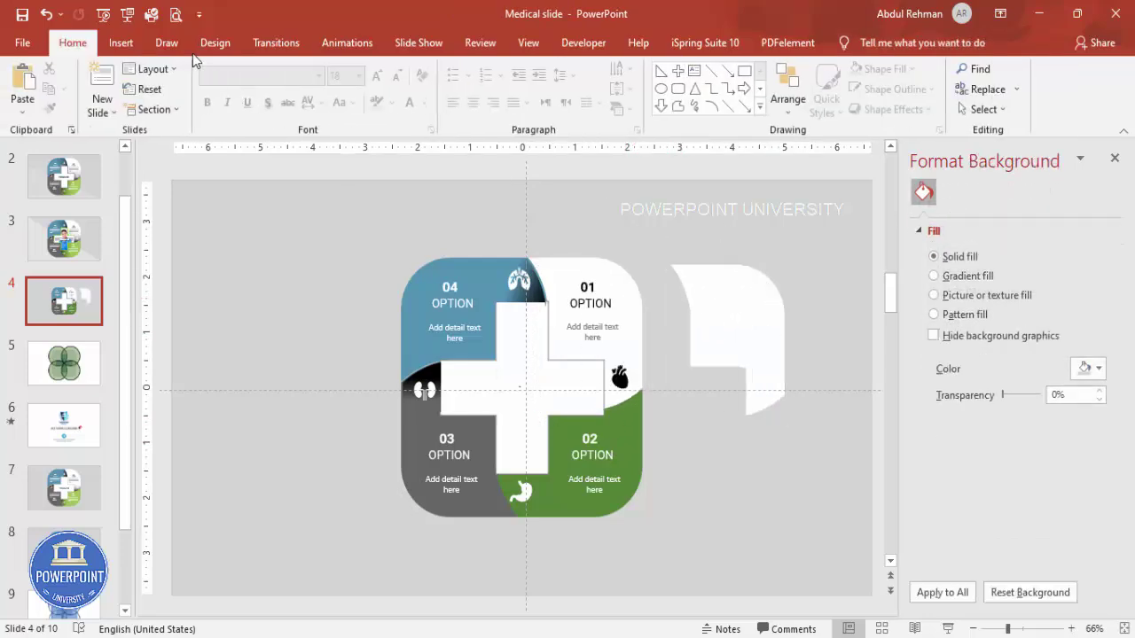
{"action": "left_click", "coordinate": [121, 43]}
{"action": "left_click", "coordinate": [266, 88]}
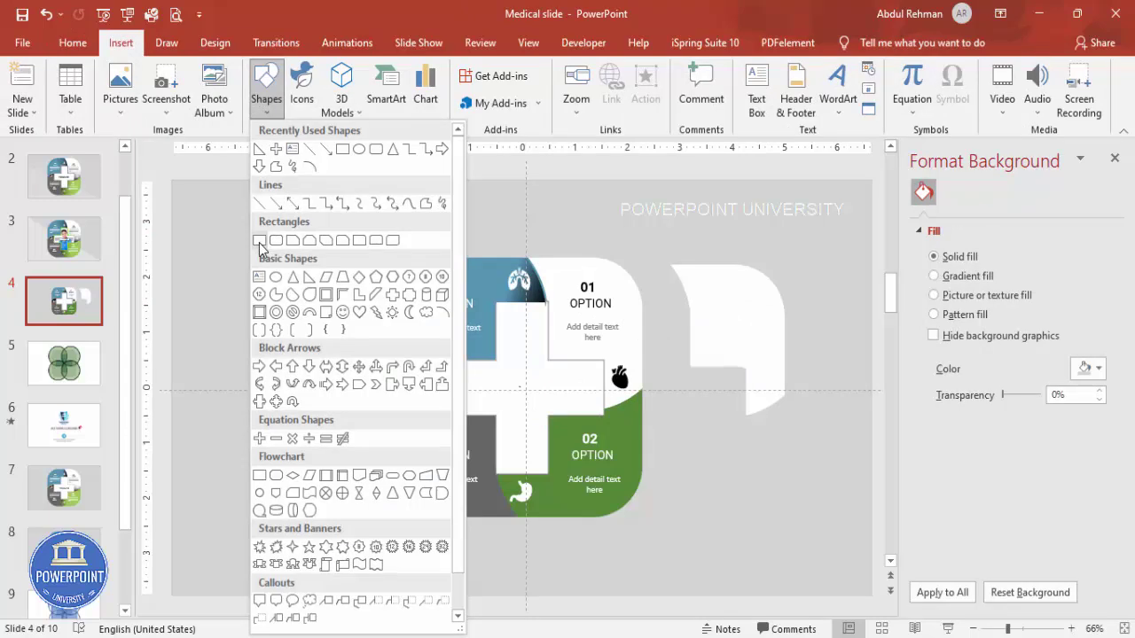
{"action": "left_click", "coordinate": [259, 241]}
{"action": "left_click_drag", "start_coordinate": [649, 232], "coordinate": [814, 377]}
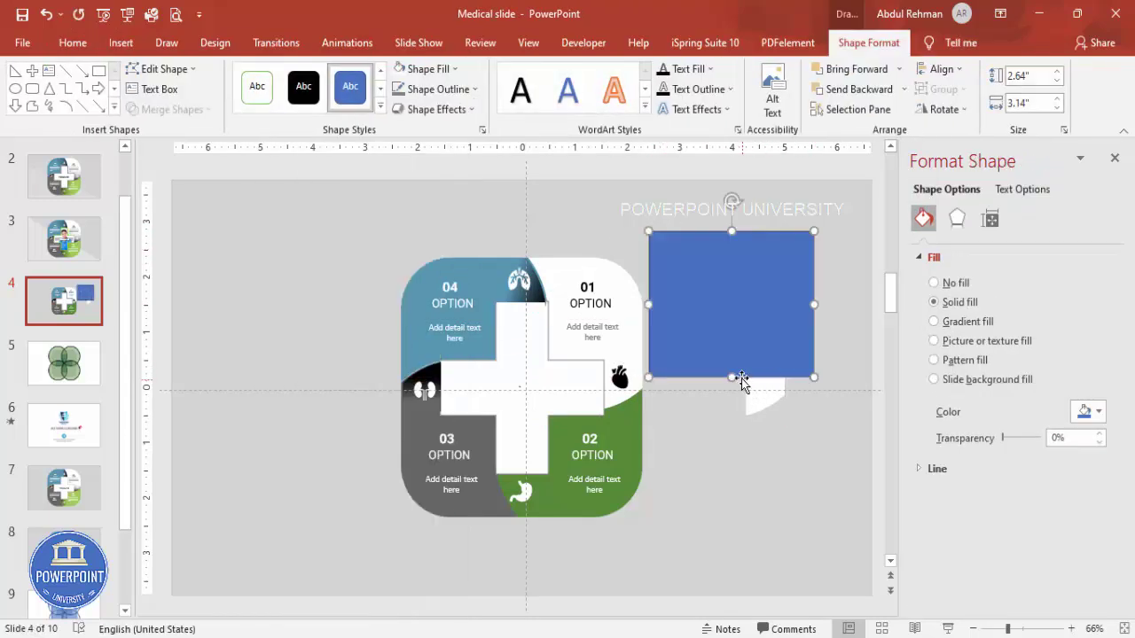
Step: Subtract the rectangle from the white copy, leaving a small piece
{"action": "left_click", "coordinate": [756, 405]}
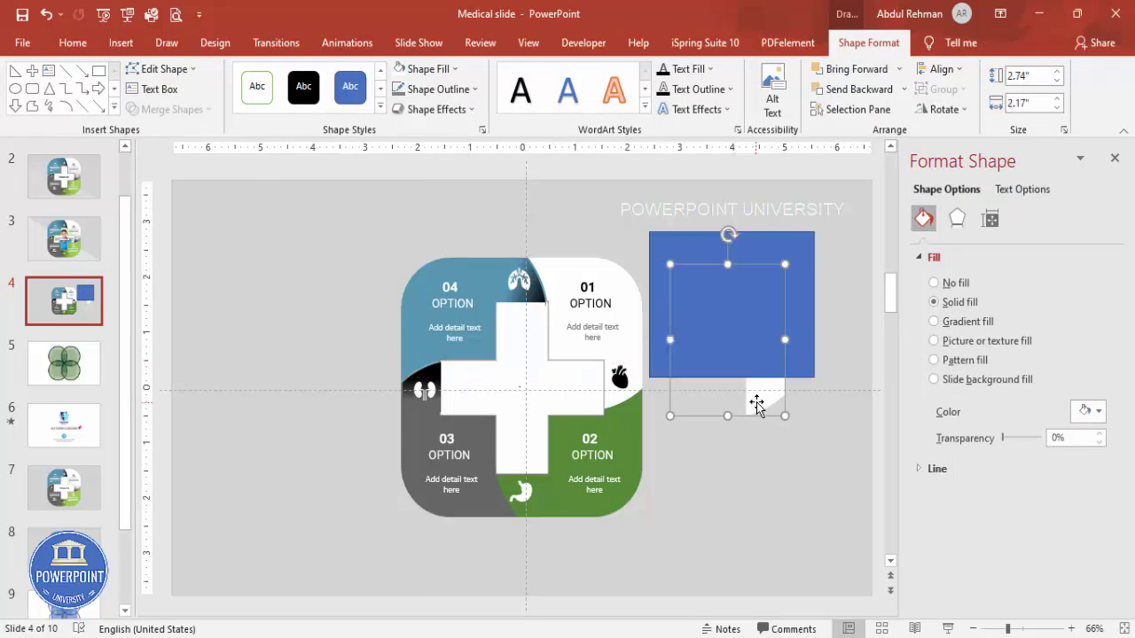
{"action": "left_click", "coordinate": [734, 247], "text": "shift"}
{"action": "left_click", "coordinate": [171, 109]}
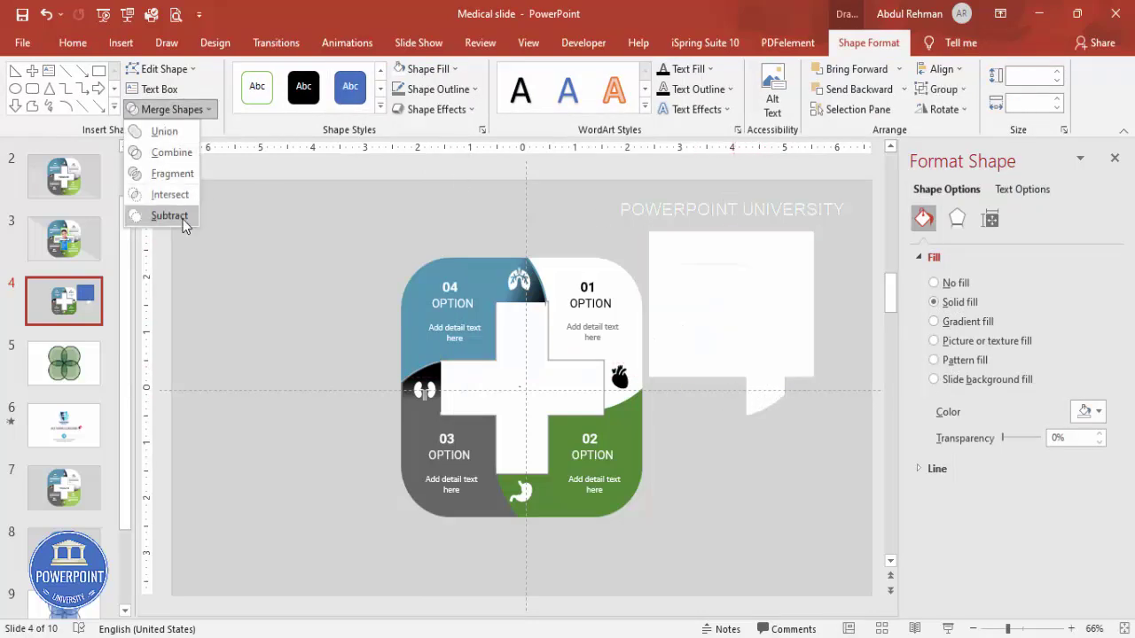
{"action": "left_click", "coordinate": [181, 216]}
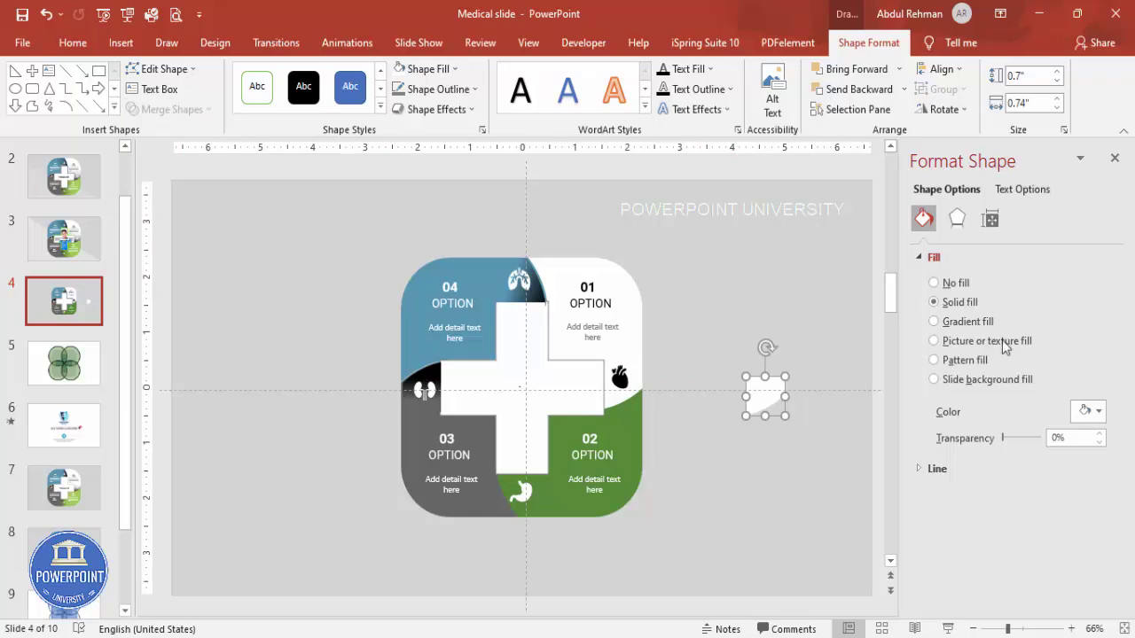
Step: Fill the leftover piece with a white-to-black linear gradient running top to bottom
{"action": "left_click", "coordinate": [934, 322]}
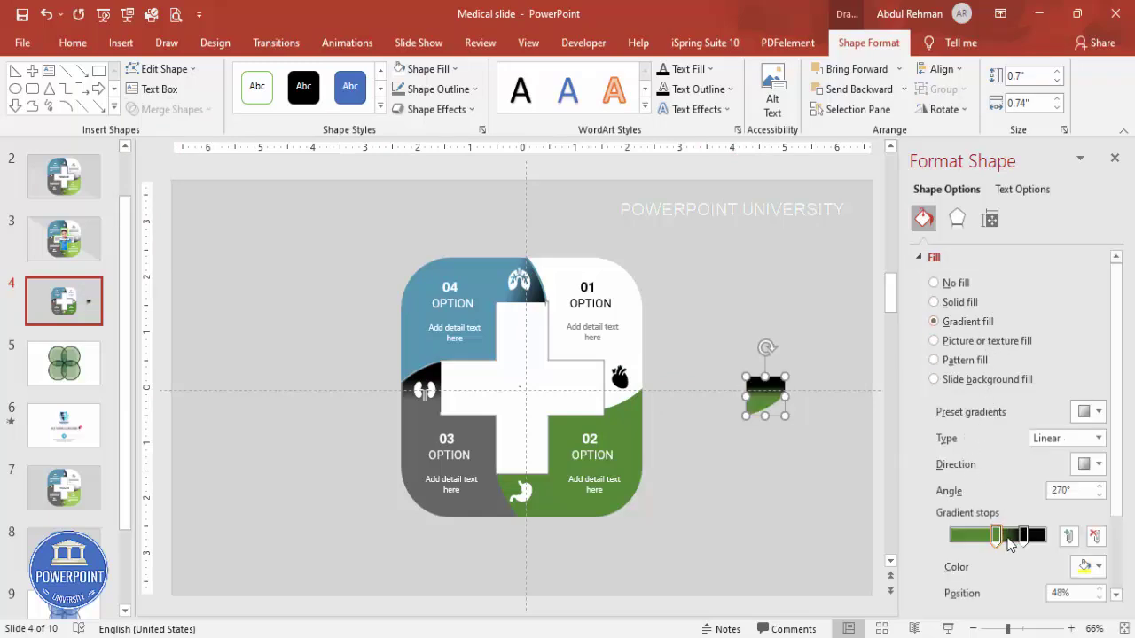
{"action": "left_click", "coordinate": [1098, 567]}
{"action": "left_click", "coordinate": [998, 384]}
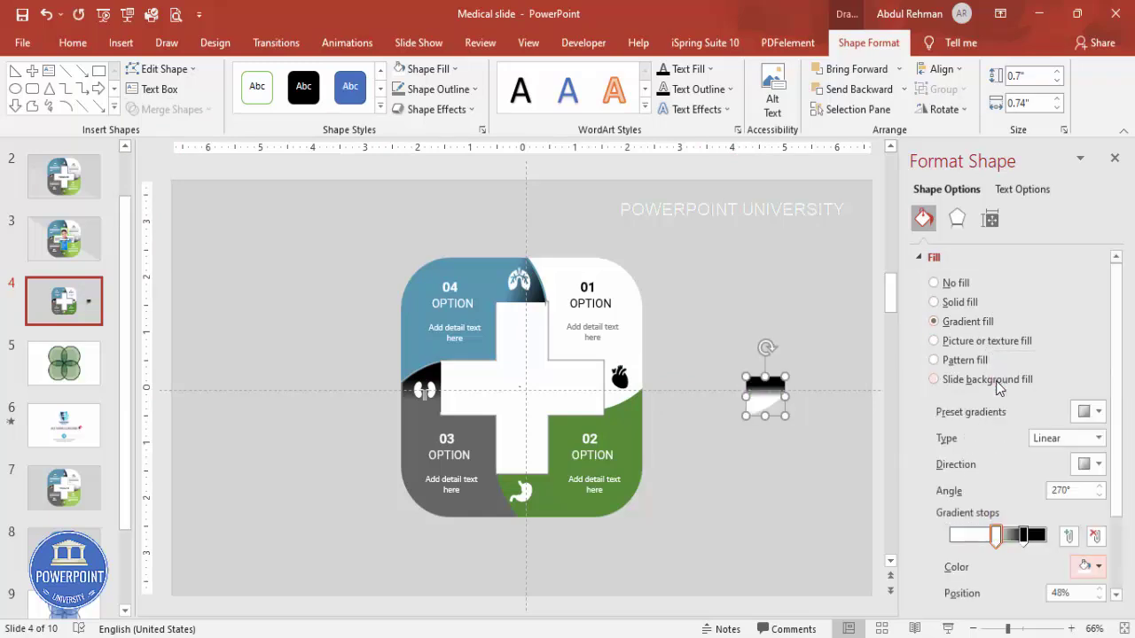
{"action": "left_click", "coordinate": [1097, 464]}
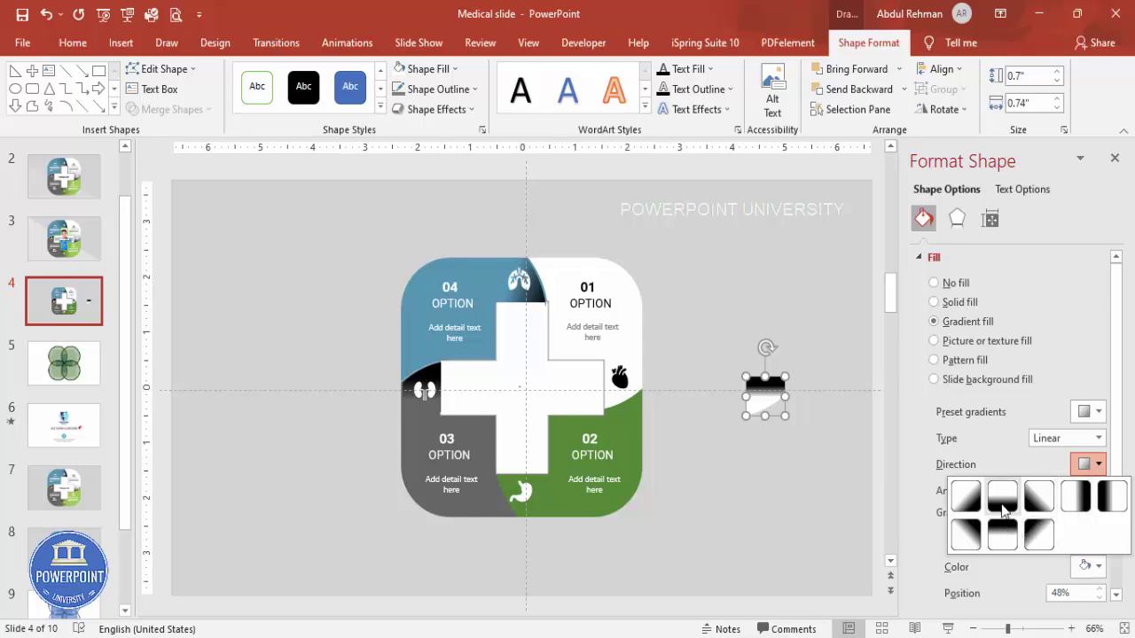
{"action": "left_click", "coordinate": [1003, 498]}
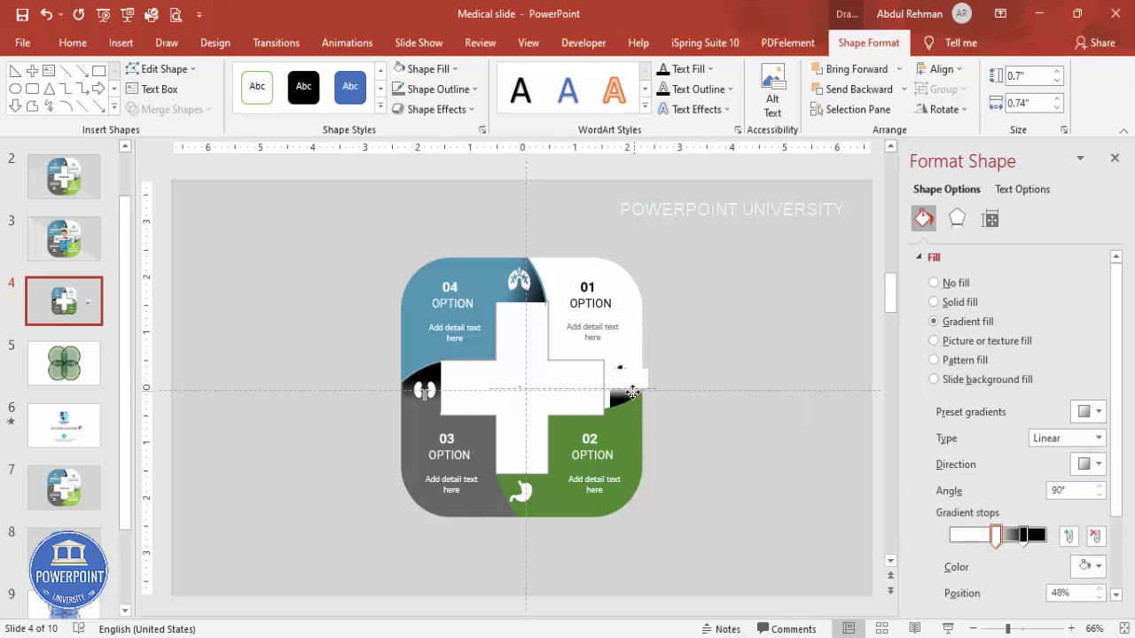